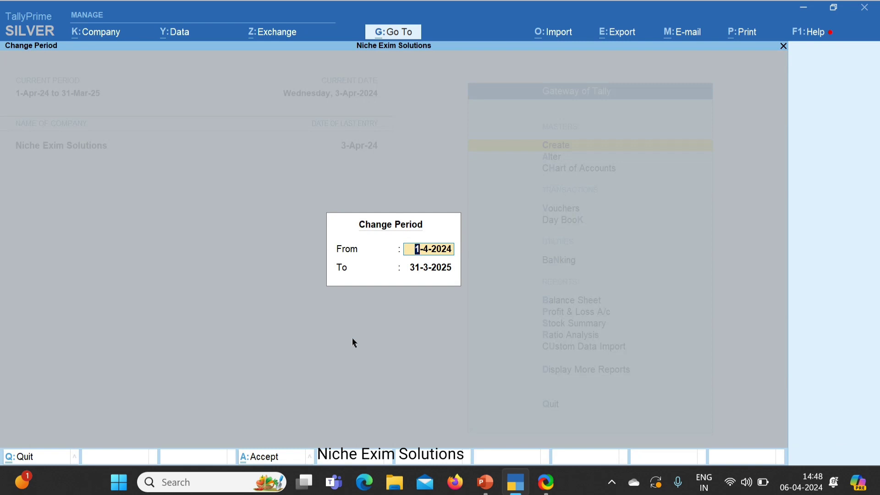
Step: Accept the 1-Apr-24 to 31-Mar-25 period, open a Sales voucher, then quit it without saving
{"action": "key", "text": "Return"}
{"action": "key", "text": "Return"}
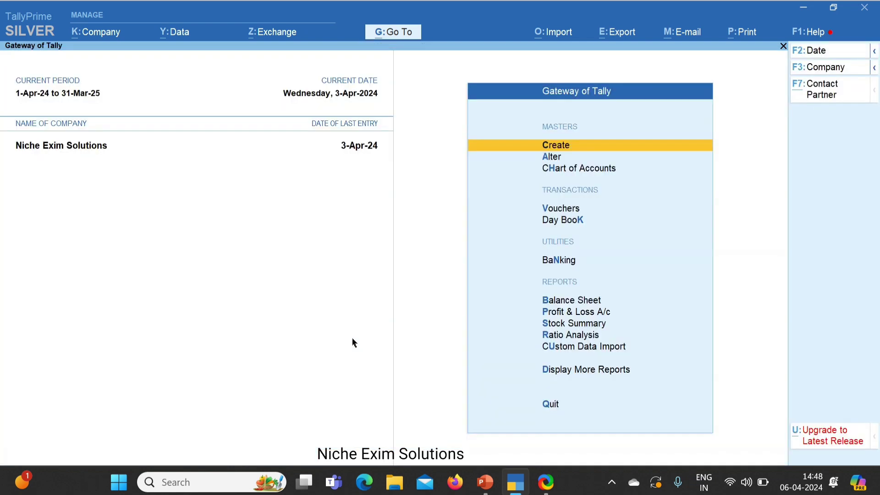
{"action": "key", "text": "Down"}
{"action": "key", "text": "Down"}
{"action": "key", "text": "Down"}
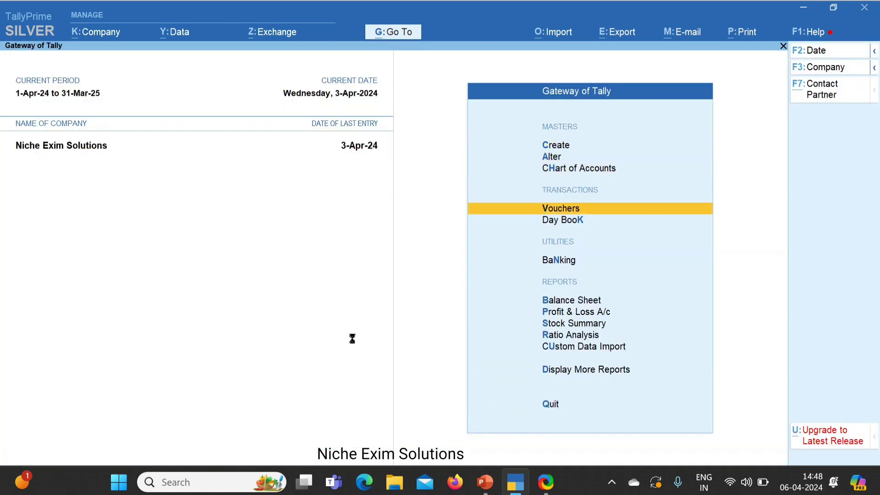
{"action": "key", "text": "Return"}
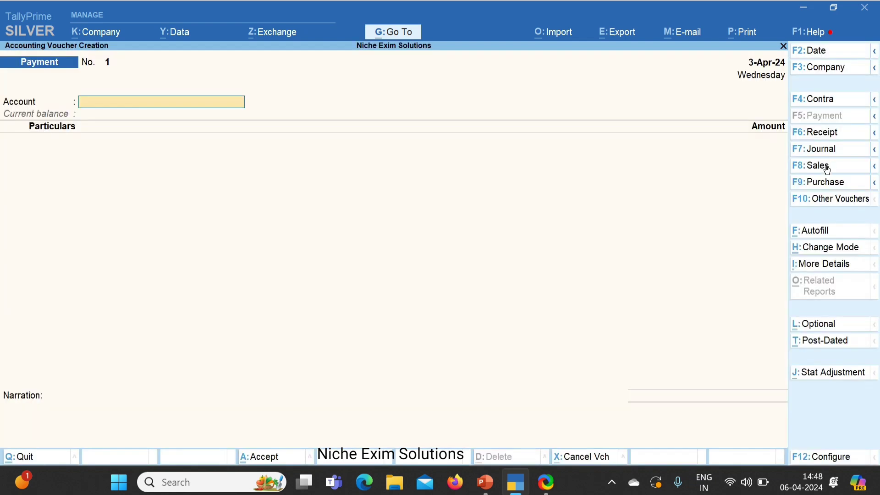
{"action": "left_click", "coordinate": [826, 168]}
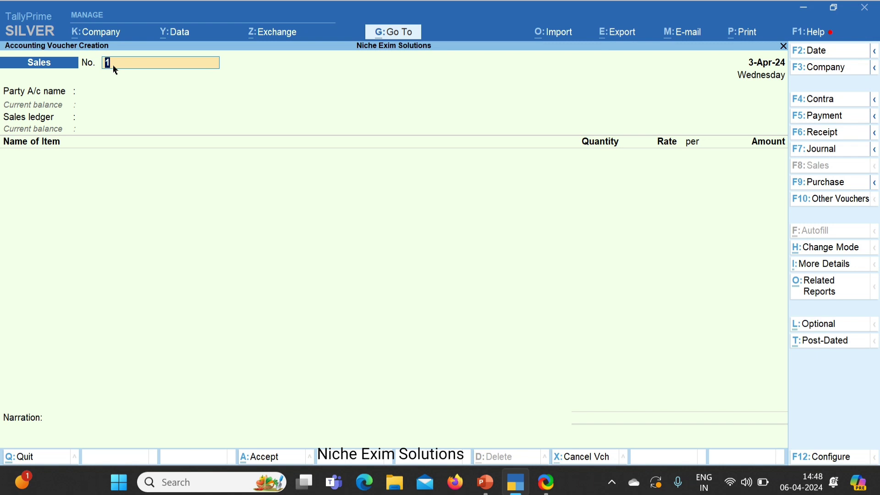
{"action": "key", "text": "Escape"}
{"action": "key", "text": "Return"}
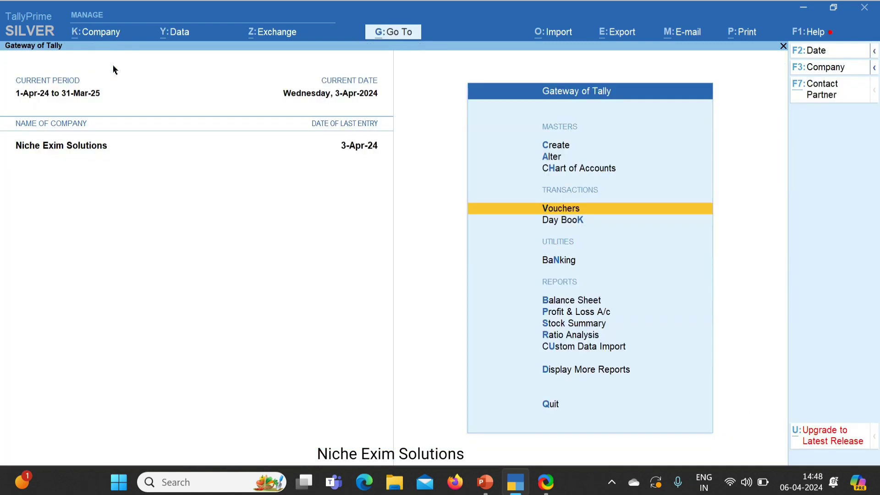
{"action": "key", "text": "Up"}
{"action": "key", "text": "Up"}
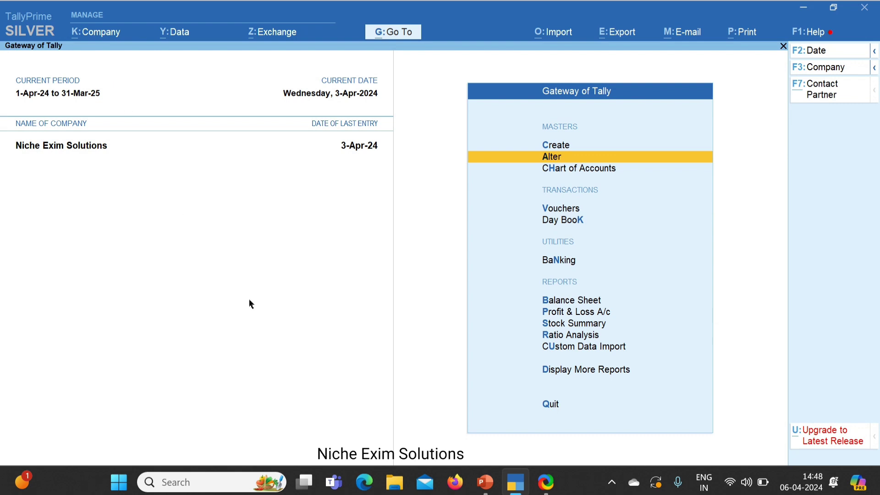
Step: Change the period to 1-4-2023 through 31-3-2024 with Alt+F2
{"action": "key", "text": "alt+F2"}
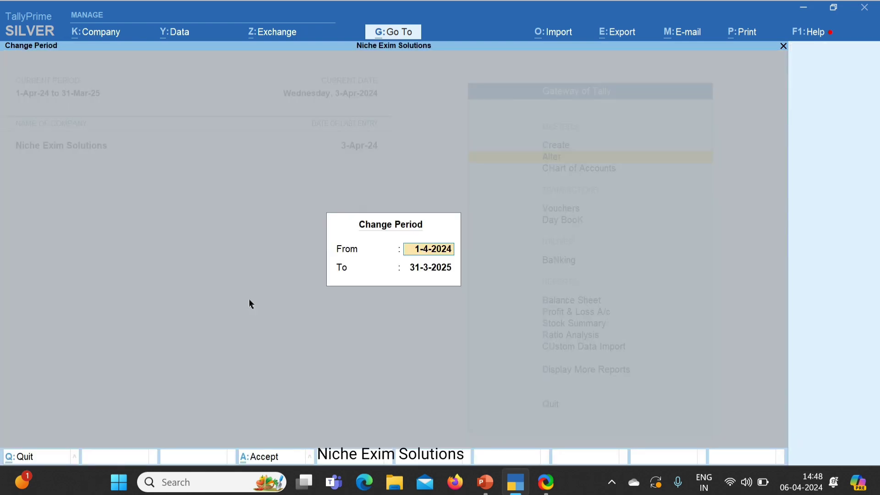
{"action": "key", "text": "BackSpace"}
{"action": "type", "text": "3"}
{"action": "key", "text": "Return"}
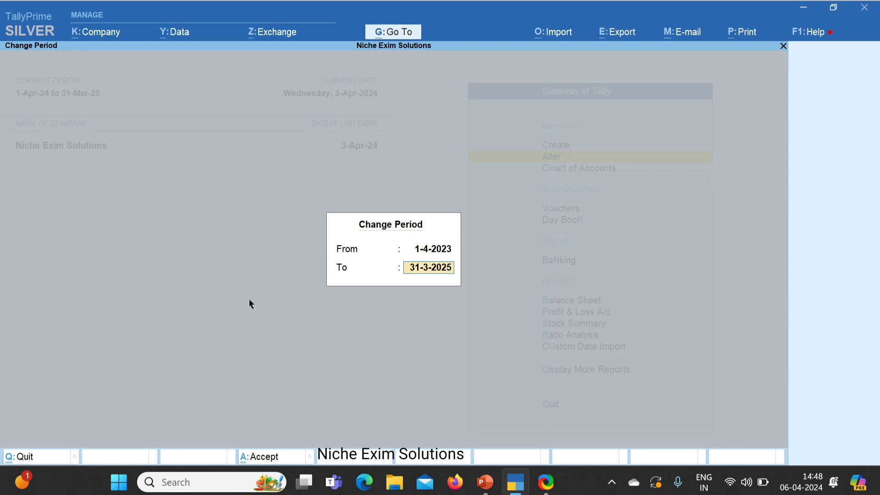
{"action": "key", "text": "BackSpace"}
{"action": "type", "text": "4"}
{"action": "key", "text": "Return"}
Step: Review the full-year Day Book and its three sales vouchers, then close it
{"action": "key", "text": "d"}
{"action": "key", "text": "d"}
{"action": "key", "text": "F2"}
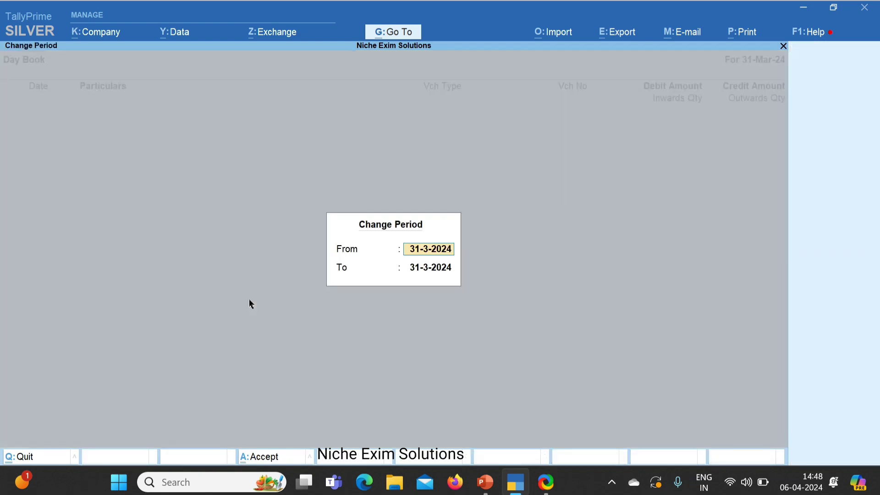
{"action": "key", "text": "BackSpace"}
{"action": "key", "text": "Return"}
{"action": "key", "text": "Return"}
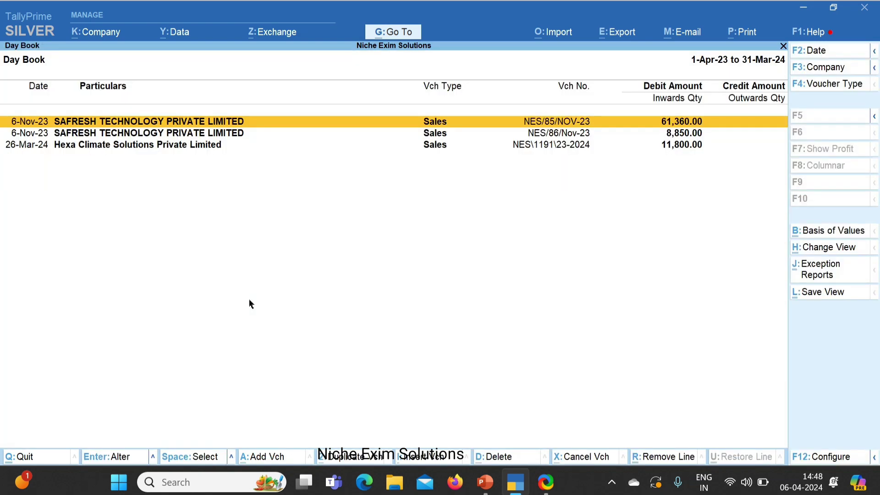
{"action": "key", "text": "Down"}
{"action": "key", "text": "Down"}
{"action": "key", "text": "Up"}
{"action": "key", "text": "Up"}
{"action": "key", "text": "Escape"}
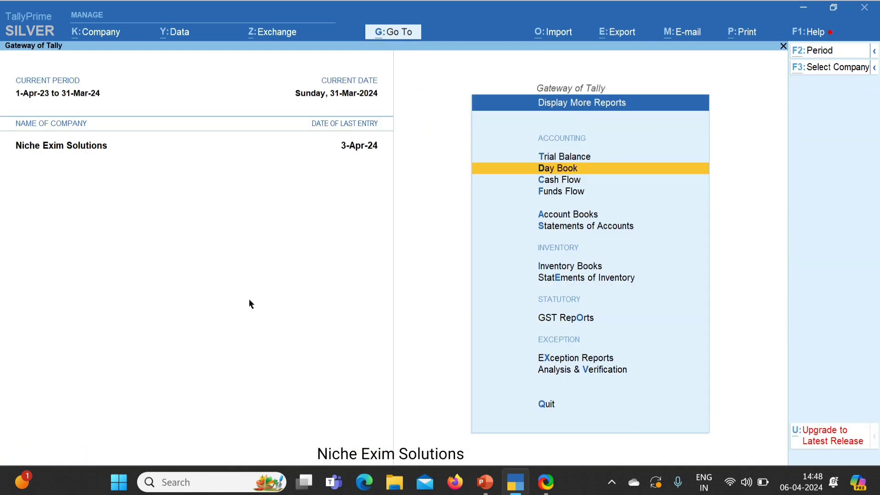
Step: Set the period back to 1-4-2024 through 31-3-2025 and return to the Gateway
{"action": "key", "text": "F2"}
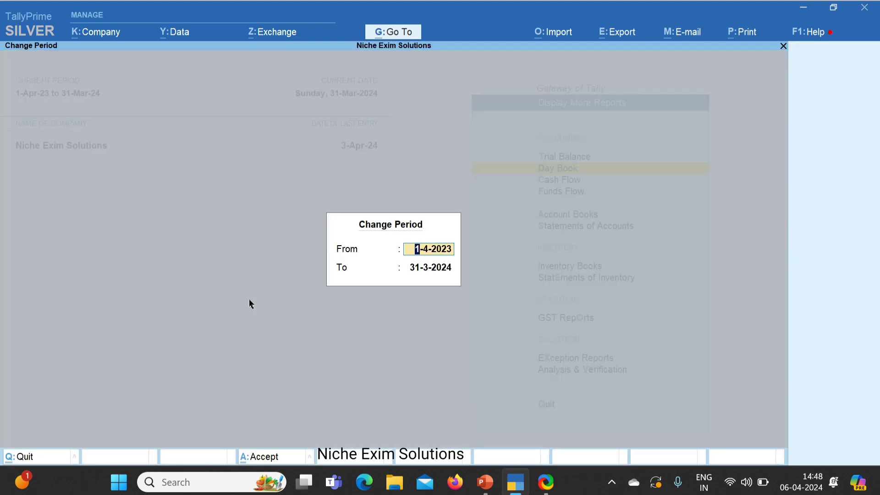
{"action": "key", "text": "BackSpace"}
{"action": "type", "text": "4"}
{"action": "key", "text": "Return"}
{"action": "key", "text": "BackSpace"}
{"action": "type", "text": "5"}
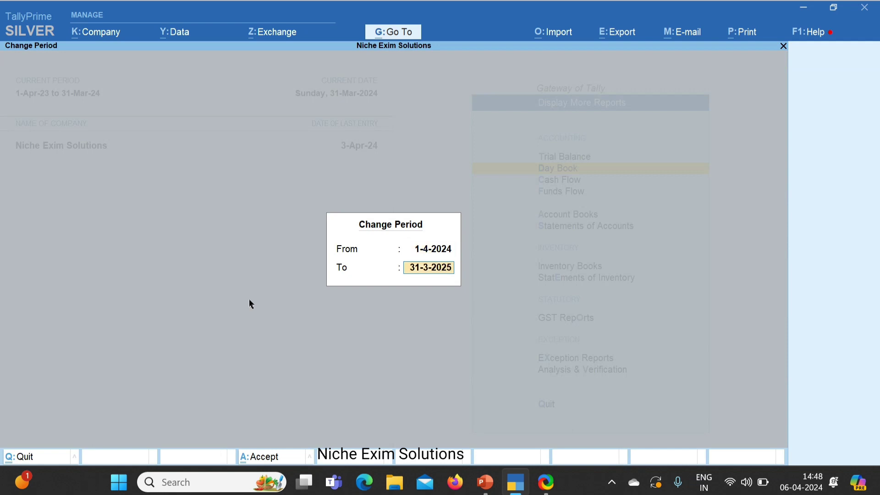
{"action": "key", "text": "Return"}
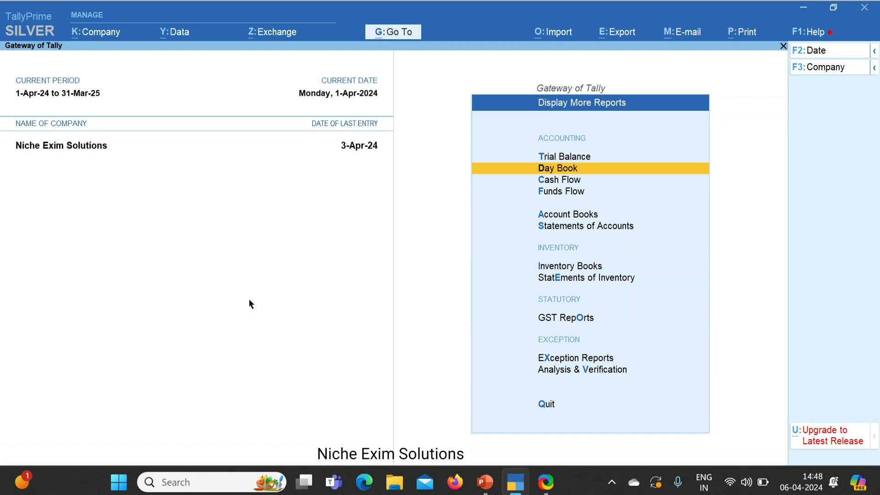
{"action": "key", "text": "Escape"}
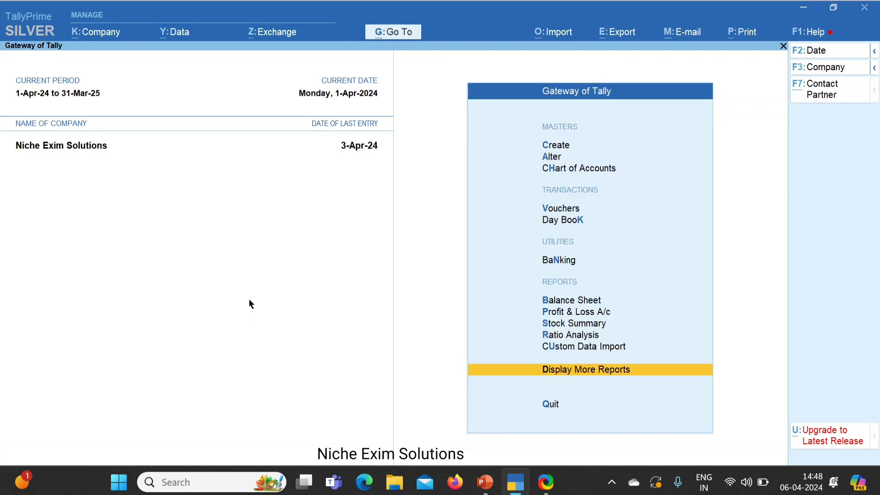
{"action": "key", "text": "Up"}
{"action": "key", "text": "Up"}
{"action": "key", "text": "Up"}
{"action": "key", "text": "Up"}
{"action": "key", "text": "Up"}
{"action": "key", "text": "Up"}
{"action": "key", "text": "Up"}
{"action": "key", "text": "Up"}
{"action": "key", "text": "Up"}
{"action": "key", "text": "Up"}
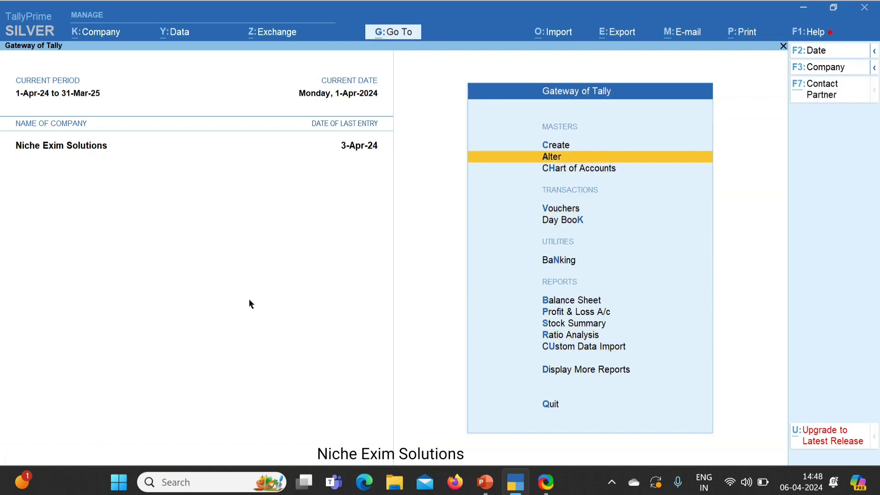
Step: Alter the Sales voucher type and set Use advanced configuration to Yes
{"action": "key", "text": "Return"}
{"action": "key", "text": "Down"}
{"action": "key", "text": "Down"}
{"action": "key", "text": "Down"}
{"action": "key", "text": "Return"}
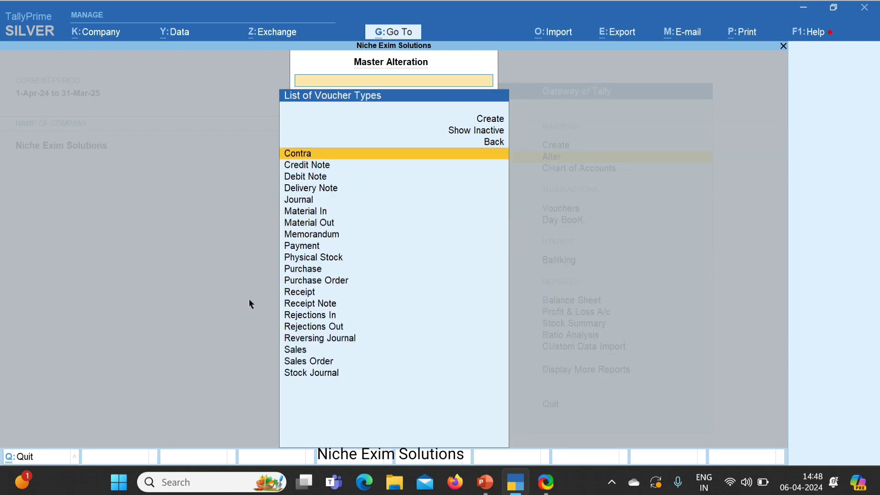
{"action": "type", "text": "Sale"}
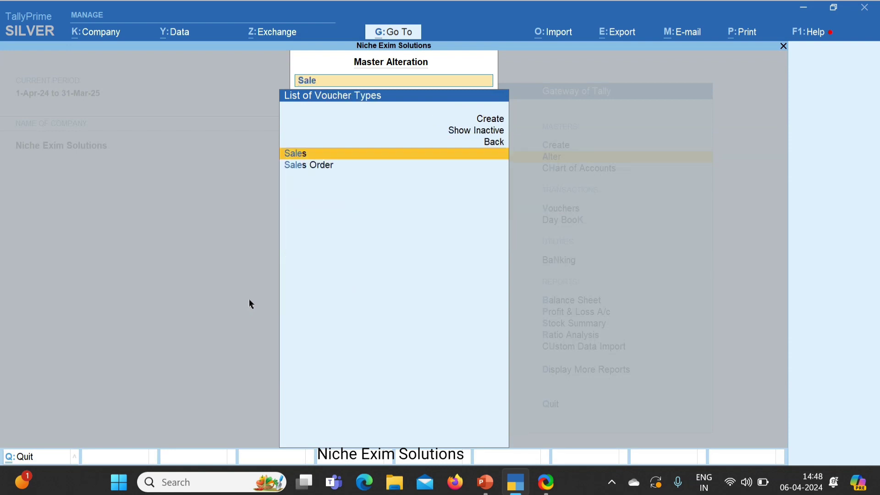
{"action": "key", "text": "Return"}
{"action": "key", "text": "Return"}
{"action": "key", "text": "Return"}
{"action": "key", "text": "Return"}
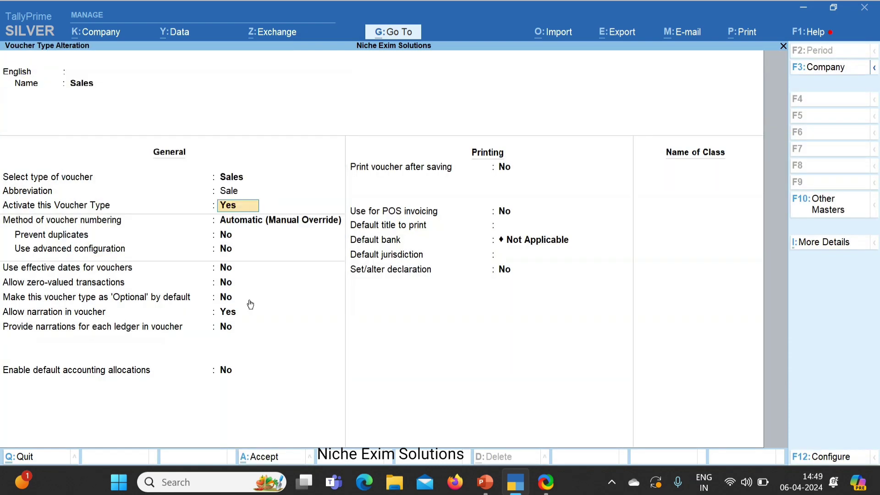
{"action": "key", "text": "Return"}
{"action": "key", "text": "Return"}
{"action": "key", "text": "Return"}
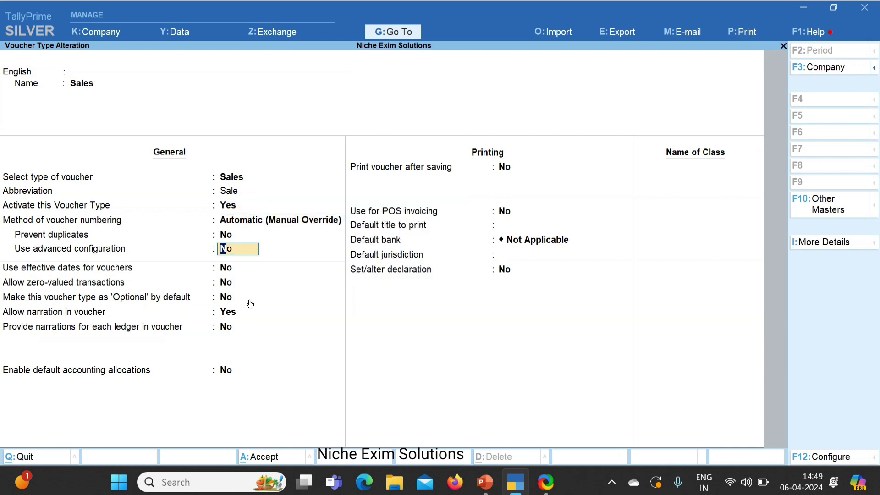
{"action": "type", "text": "y"}
{"action": "key", "text": "Return"}
{"action": "key", "text": "Return"}
{"action": "key", "text": "Return"}
{"action": "key", "text": "Return"}
{"action": "key", "text": "Return"}
{"action": "key", "text": "Return"}
{"action": "key", "text": "Return"}
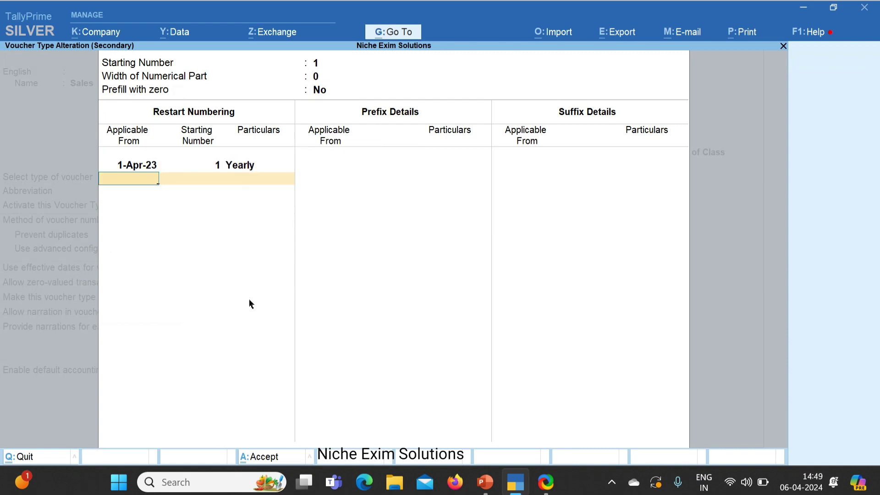
Step: Restart Sales numbering at 1 from 1-Apr-24, with prefix NES\ from 1-Apr-24
{"action": "type", "text": "1-4-24"}
{"action": "key", "text": "Return"}
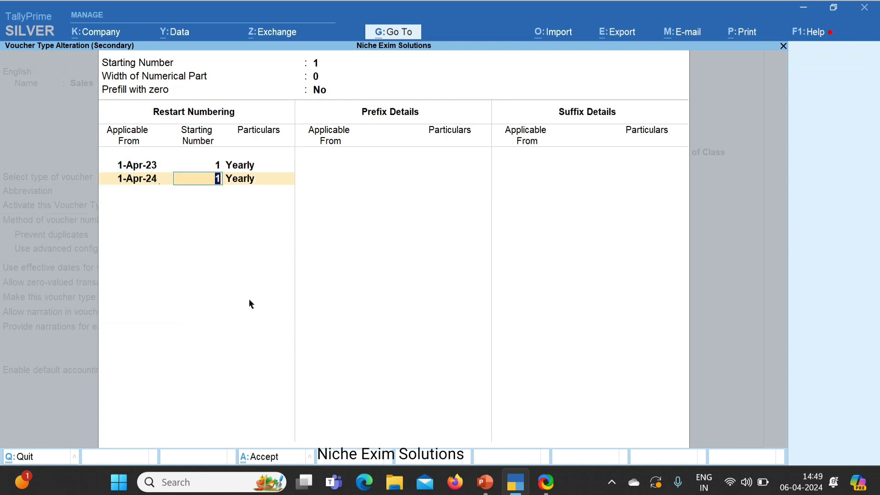
{"action": "key", "text": "Return"}
{"action": "key", "text": "Return"}
{"action": "key", "text": "Return"}
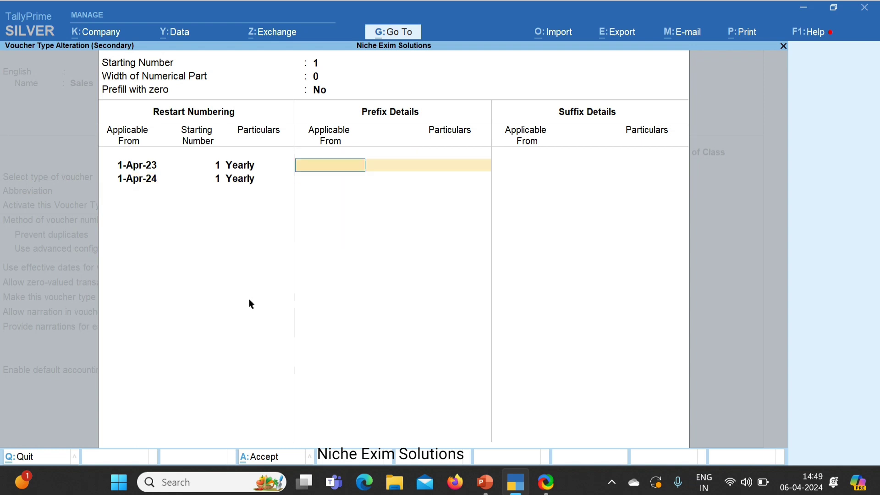
{"action": "type", "text": "1-4-24"}
{"action": "key", "text": "Return"}
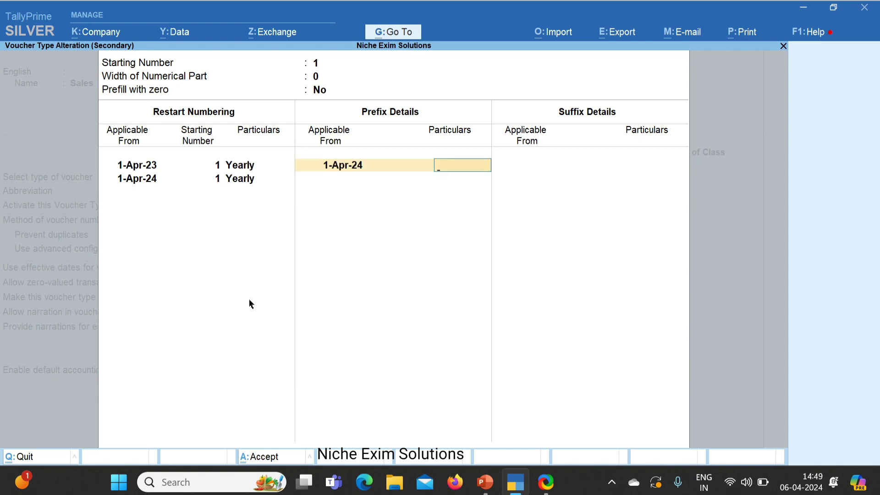
{"action": "type", "text": "NES\\"}
{"action": "key", "text": "Return"}
Step: Add suffix \24-2025 from 1-Apr-24 and accept the Sales voucher type
{"action": "key", "text": "Return"}
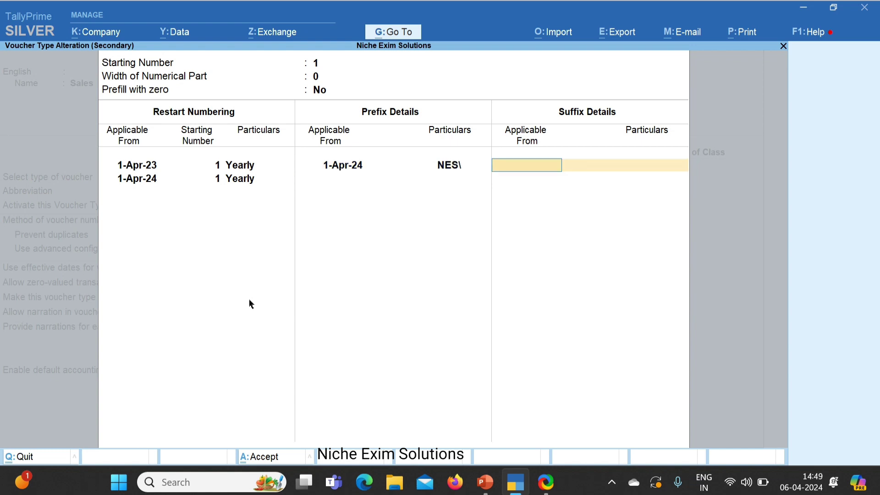
{"action": "type", "text": "1-4-24"}
{"action": "key", "text": "Return"}
{"action": "type", "text": "\\24-202"}
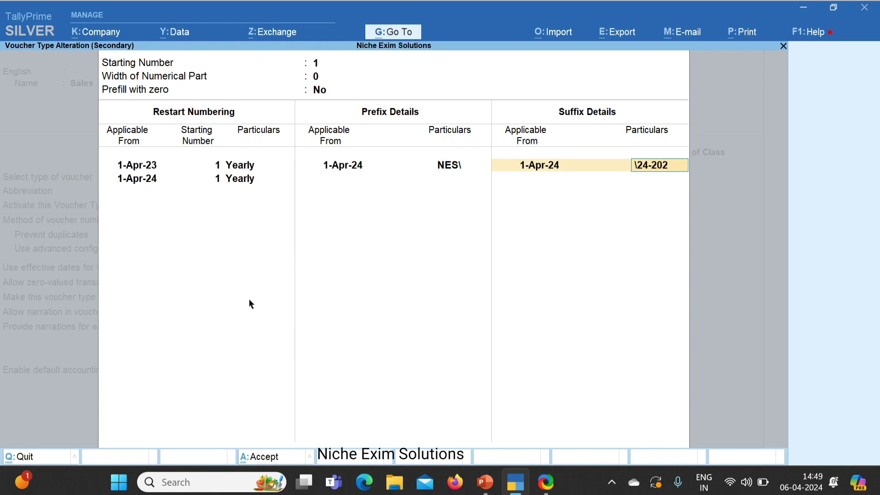
{"action": "type", "text": "5"}
{"action": "key", "text": "Return"}
{"action": "key", "text": "Return"}
{"action": "key", "text": "Return"}
{"action": "key", "text": "Return"}
{"action": "key", "text": "Return"}
{"action": "key", "text": "Return"}
{"action": "key", "text": "Return"}
{"action": "key", "text": "Return"}
{"action": "key", "text": "Return"}
{"action": "key", "text": "Return"}
{"action": "key", "text": "Return"}
{"action": "key", "text": "Return"}
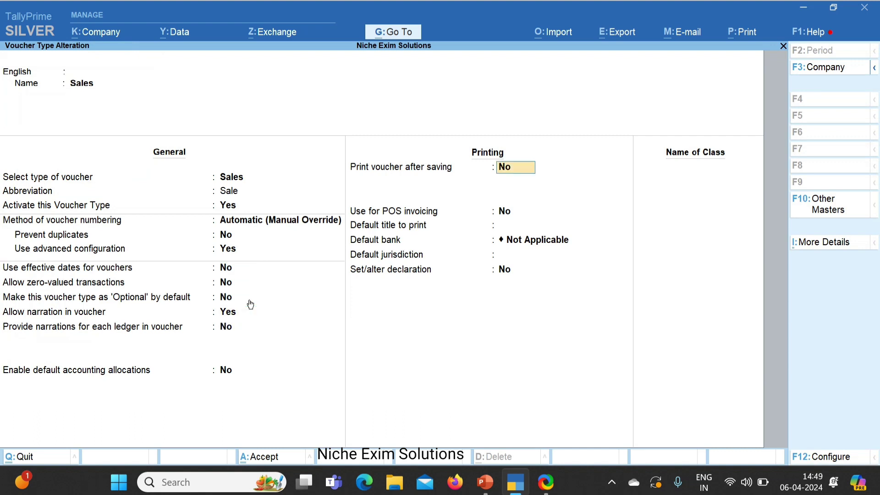
{"action": "key", "text": "Return"}
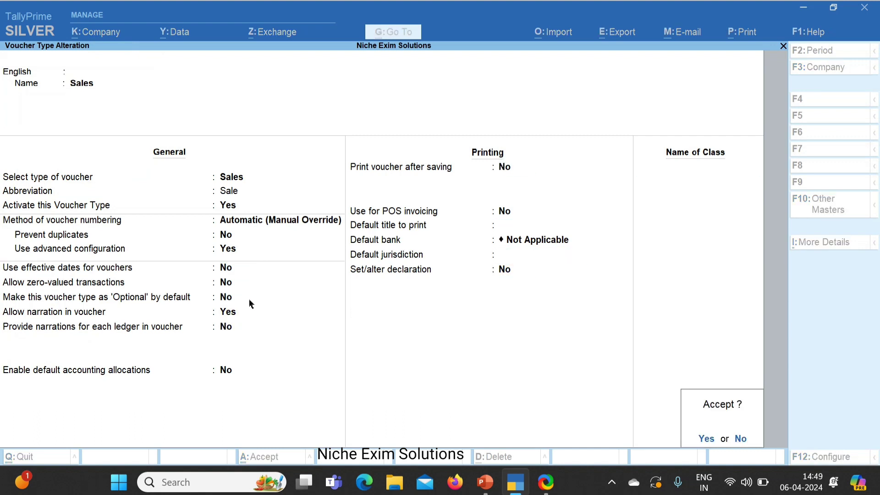
{"action": "key", "text": "Return"}
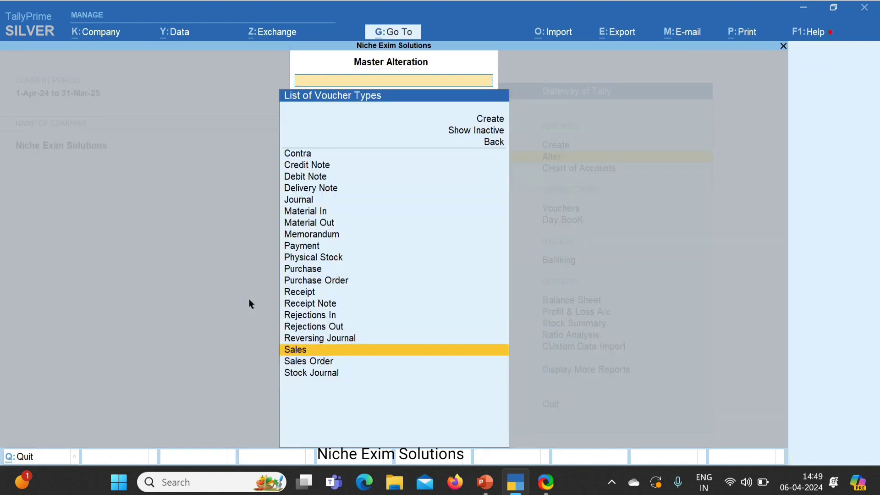
Step: Alter Credit Note with advanced numbering and a Yearly restart from 1-Apr-24
{"action": "type", "text": "CRE"}
{"action": "key", "text": "Return"}
{"action": "key", "text": "Return"}
{"action": "key", "text": "Return"}
{"action": "key", "text": "Return"}
{"action": "key", "text": "Return"}
{"action": "type", "text": "Y"}
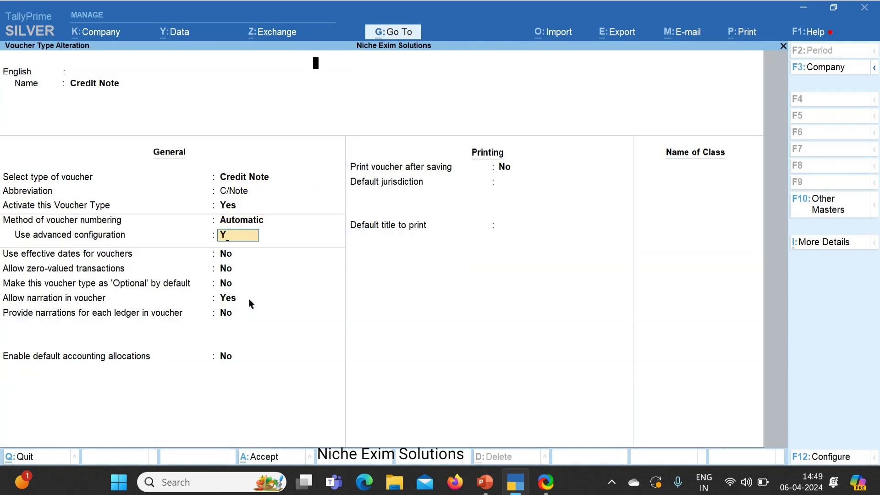
{"action": "key", "text": "Return"}
{"action": "key", "text": "Return"}
{"action": "key", "text": "Return"}
{"action": "key", "text": "Return"}
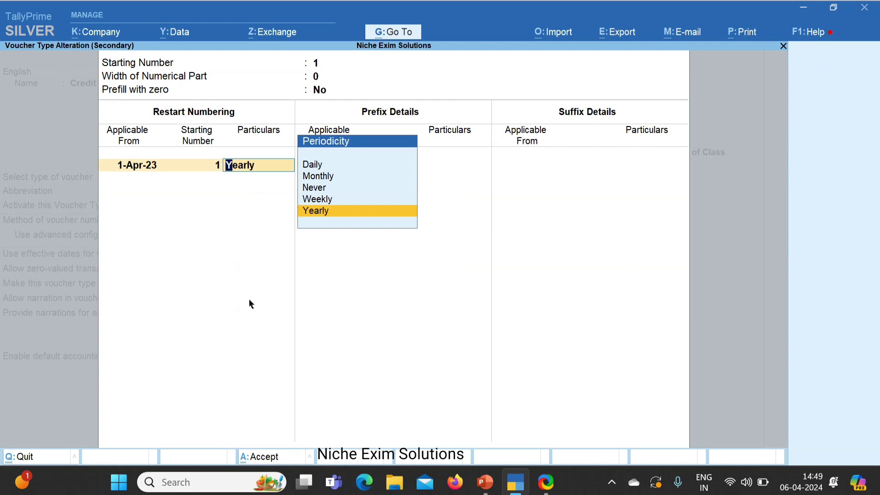
{"action": "key", "text": "Return"}
{"action": "type", "text": "1"}
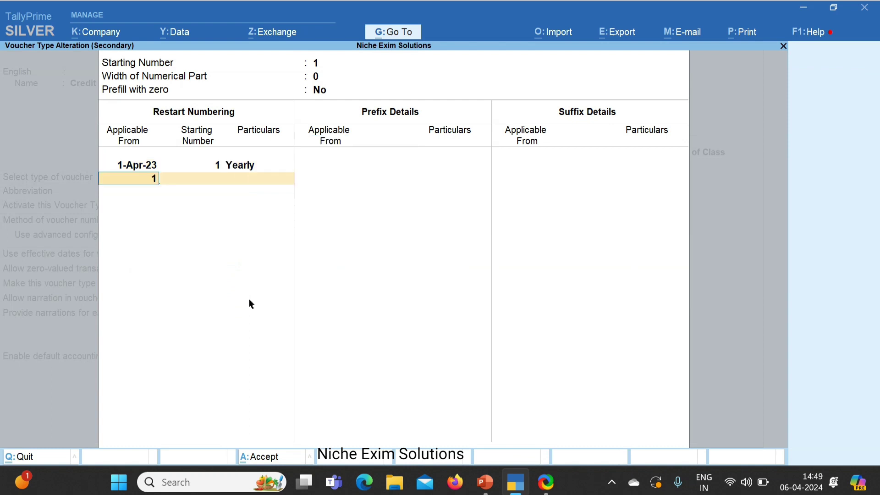
{"action": "type", "text": "-4-2024"}
{"action": "key", "text": "Return"}
{"action": "key", "text": "Return"}
{"action": "key", "text": "Return"}
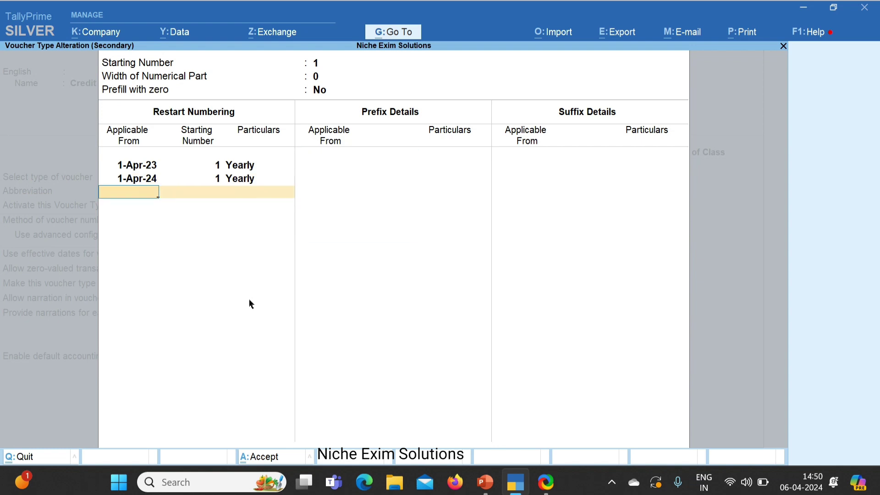
{"action": "key", "text": "BackSpace"}
{"action": "key", "text": "BackSpace"}
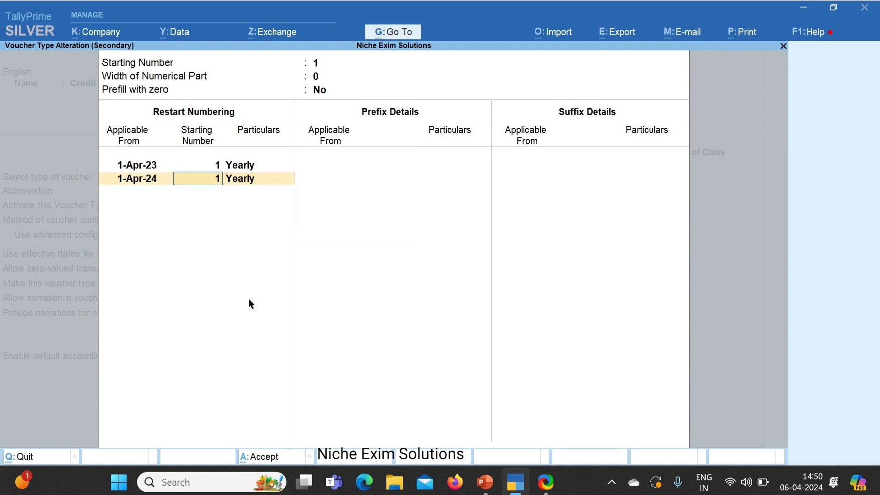
{"action": "key", "text": "Return"}
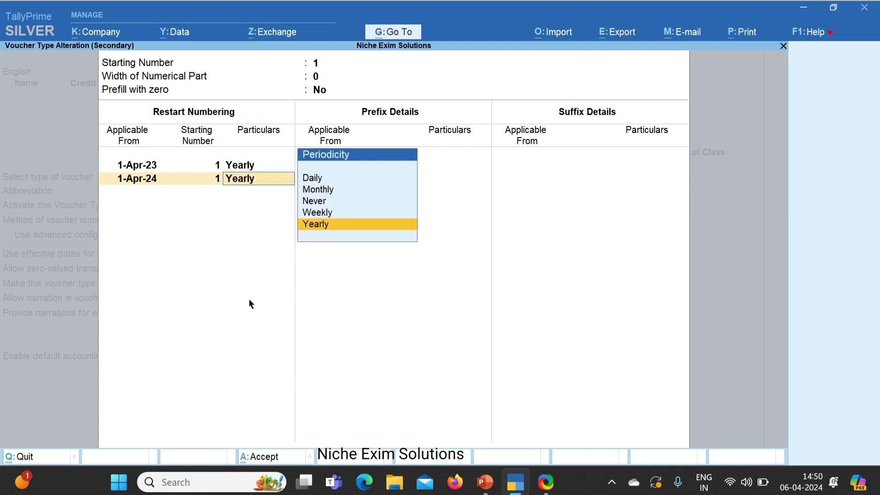
{"action": "key", "text": "Return"}
Step: Set the Credit Note prefix to NES\ from 1-Apr-24
{"action": "key", "text": "Return"}
{"action": "type", "text": "1-"}
{"action": "type", "text": "4-24"}
{"action": "key", "text": "Return"}
{"action": "type", "text": "NES"}
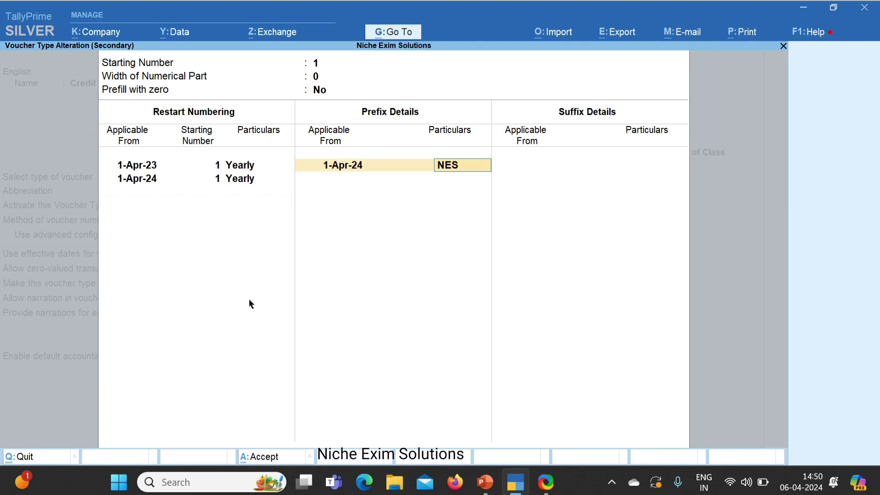
{"action": "type", "text": "\\"}
{"action": "key", "text": "Return"}
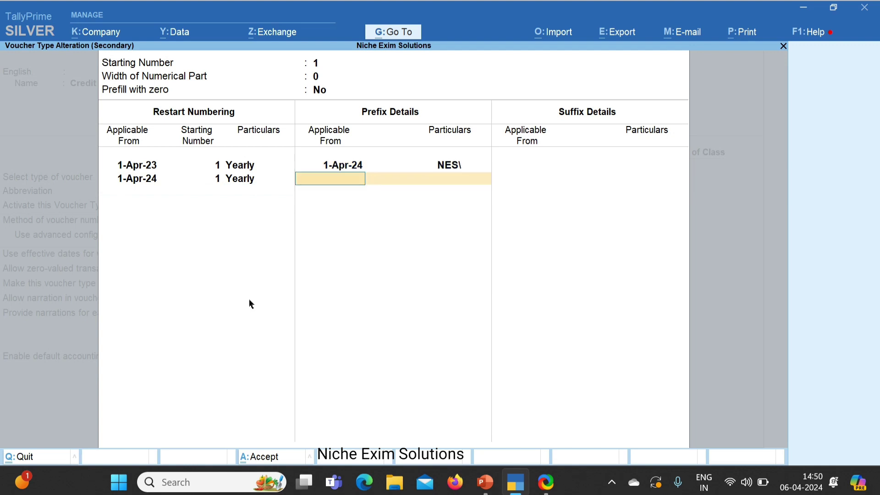
Step: Set the Credit Note suffix to \24-2025 from 1-Apr-24 and save the alteration
{"action": "key", "text": "Return"}
{"action": "type", "text": "1-4-24"}
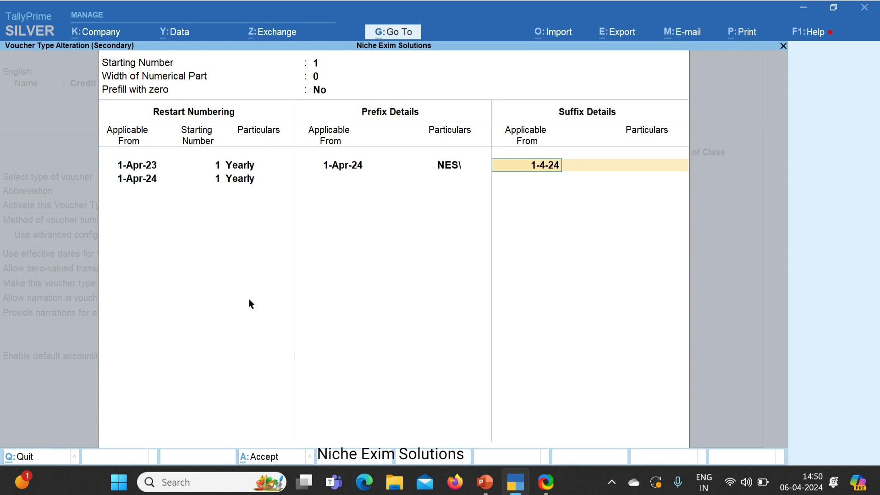
{"action": "key", "text": "Return"}
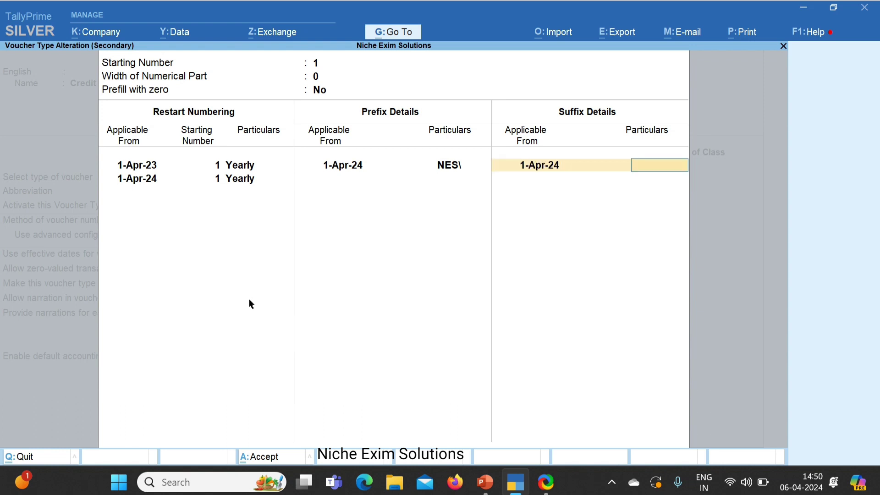
{"action": "type", "text": "\\24-203"}
{"action": "key", "text": "BackSpace"}
{"action": "type", "text": "25"}
{"action": "key", "text": "Return"}
{"action": "key", "text": "Return"}
{"action": "key", "text": "Return"}
{"action": "key", "text": "Return"}
{"action": "key", "text": "Return"}
{"action": "key", "text": "Return"}
{"action": "key", "text": "Return"}
{"action": "key", "text": "Return"}
{"action": "key", "text": "Return"}
{"action": "key", "text": "Return"}
{"action": "key", "text": "Return"}
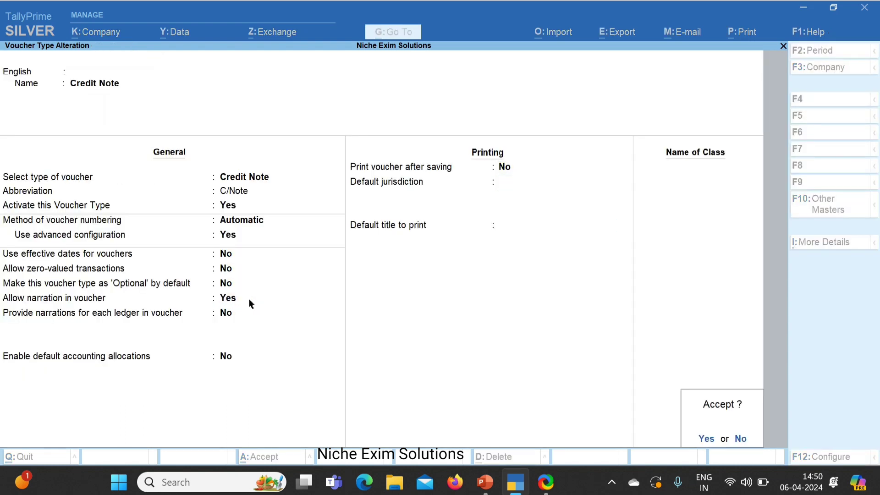
{"action": "key", "text": "Return"}
Step: Start a trial voucher entry and switch its type to Credit Note
{"action": "key", "text": "Escape"}
{"action": "key", "text": "Escape"}
{"action": "key", "text": "Down"}
{"action": "key", "text": "Down"}
{"action": "key", "text": "Return"}
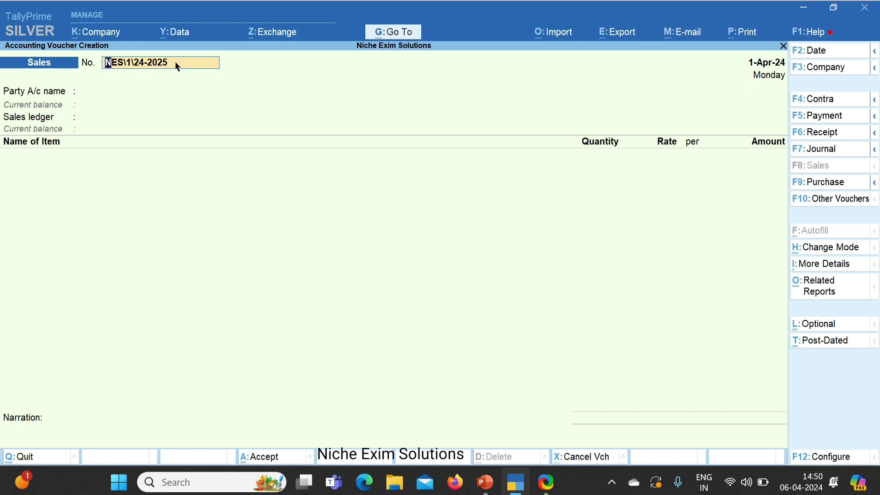
{"action": "key", "text": "Return"}
{"action": "key", "text": "BackSpace"}
{"action": "left_click", "coordinate": [820, 203]}
{"action": "type", "text": "CR"}
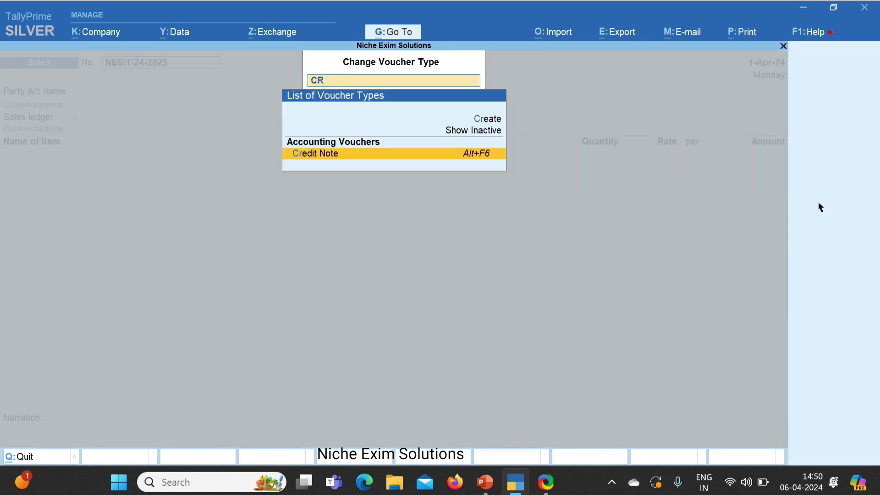
{"action": "key", "text": "Return"}
Step: Enter Cash as party and Sales A/c, check number NES\1\24-2025, then quit
{"action": "key", "text": "Down"}
{"action": "key", "text": "Up"}
{"action": "key", "text": "Return"}
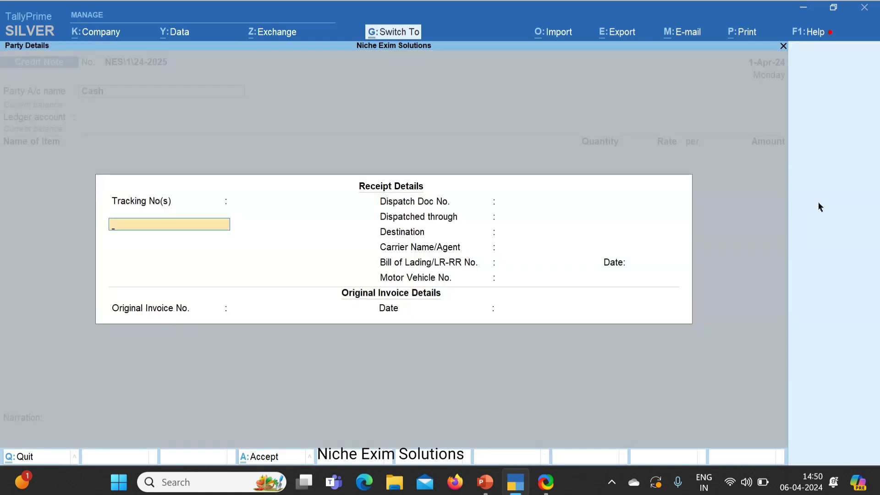
{"action": "key", "text": "ctrl+a"}
{"action": "key", "text": "ctrl+a"}
{"action": "key", "text": "Return"}
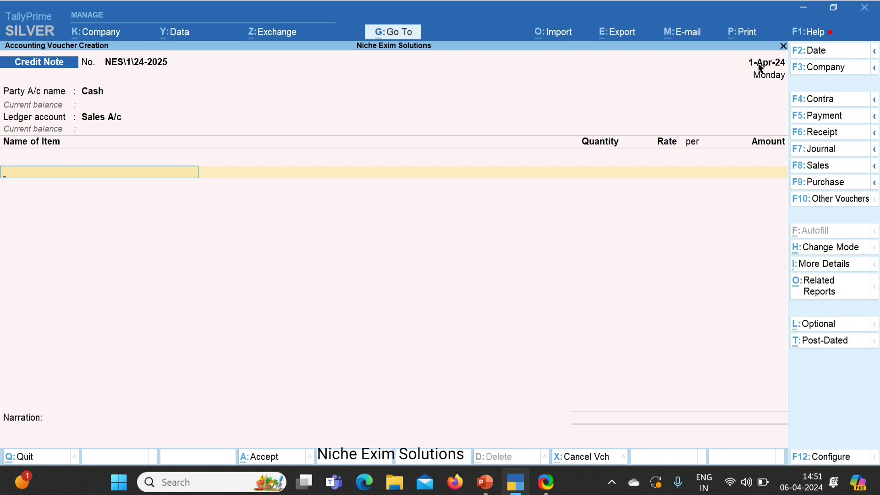
{"action": "key", "text": "Escape"}
Step: Discard the trial Credit Note and bring up the K: Company menu
{"action": "key", "text": "Return"}
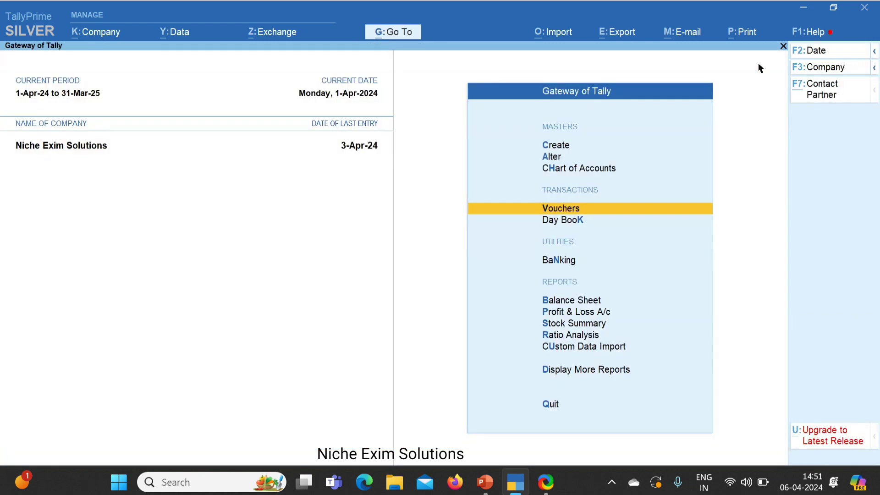
{"action": "key", "text": "Escape"}
{"action": "key", "text": "Escape"}
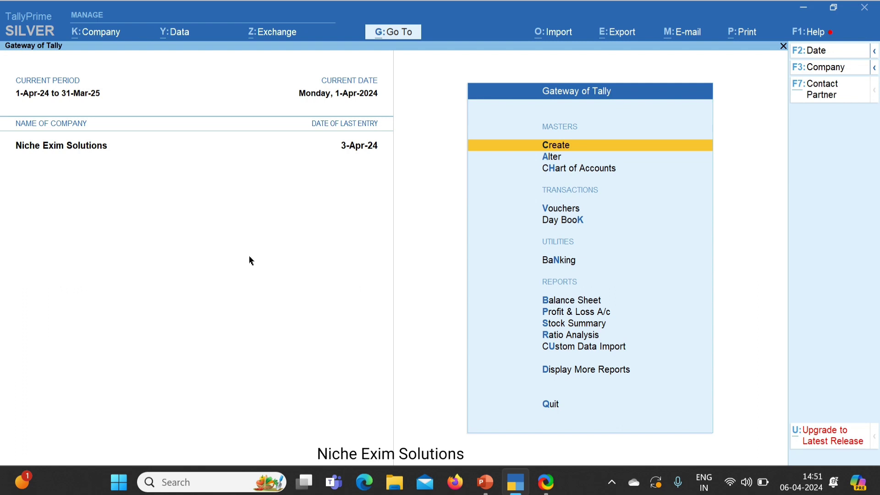
{"action": "left_click", "coordinate": [97, 36]}
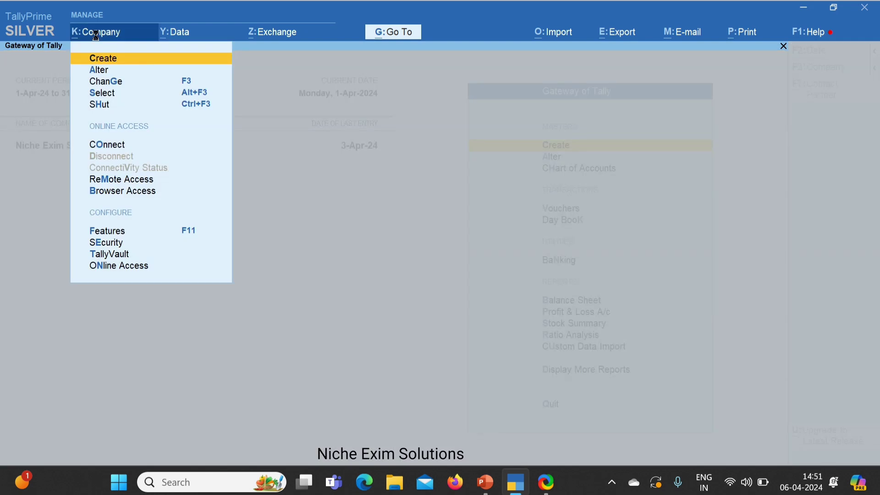
Step: Start a new company named Niche Exim Solutions 24-25
{"action": "key", "text": "Return"}
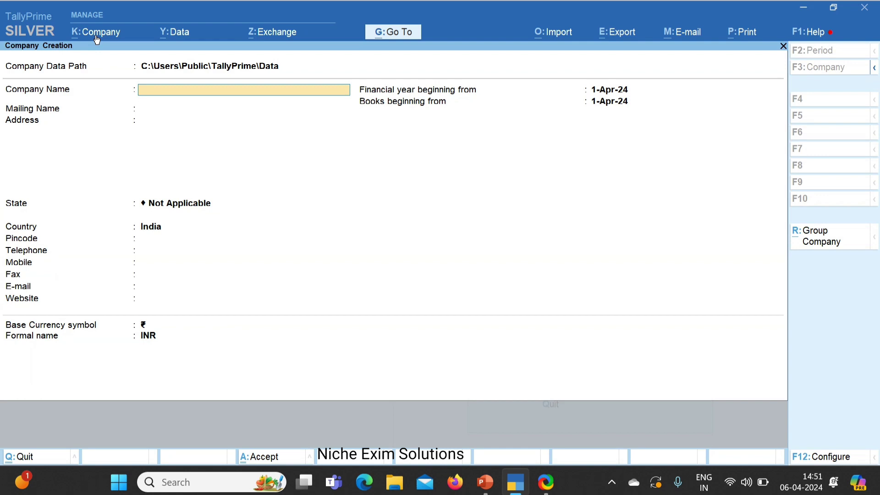
{"action": "type", "text": "Niche Exim Solutions 2"}
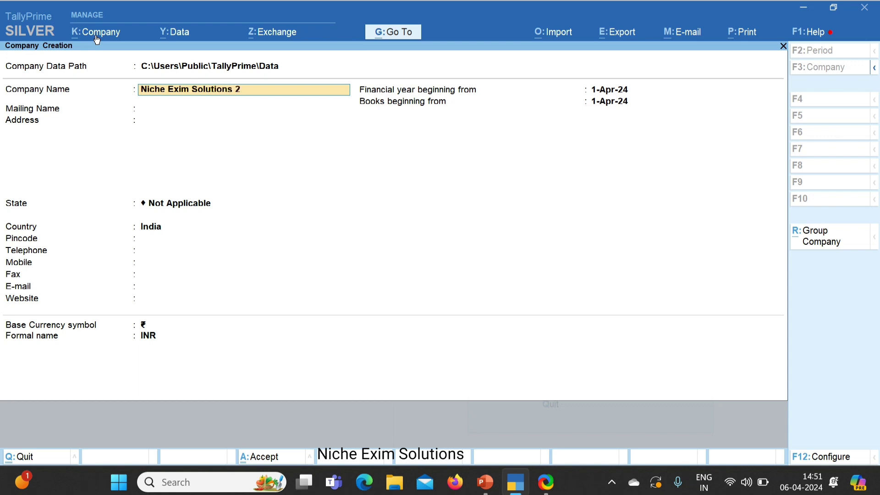
{"action": "type", "text": "4-25"}
{"action": "key", "text": "Return"}
Step: Set mailing name Niche Exim Solutions and state Delhi, and create the company
{"action": "key", "text": "End"}
{"action": "key", "text": "BackSpace"}
{"action": "key", "text": "BackSpace"}
{"action": "key", "text": "BackSpace"}
{"action": "key", "text": "BackSpace"}
{"action": "key", "text": "BackSpace"}
{"action": "key", "text": "BackSpace"}
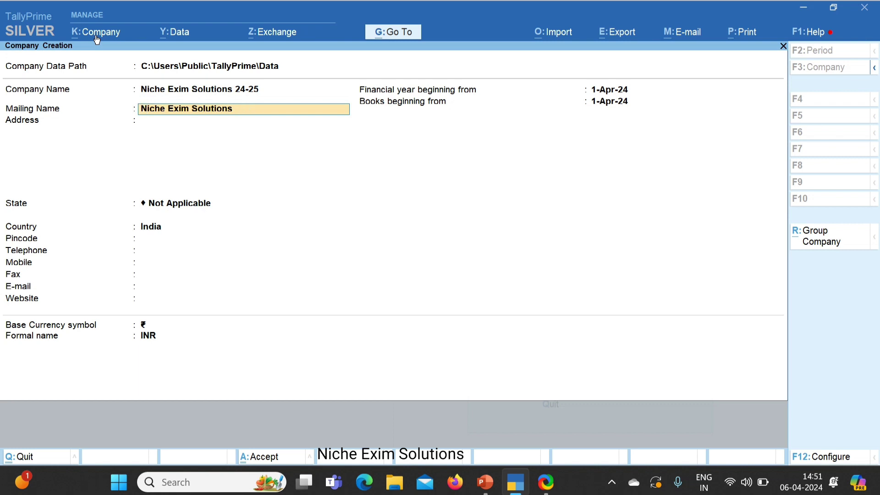
{"action": "key", "text": "Return"}
{"action": "key", "text": "Return"}
{"action": "type", "text": "De"}
{"action": "key", "text": "Return"}
{"action": "key", "text": "Return"}
{"action": "key", "text": "Return"}
{"action": "key", "text": "Return"}
{"action": "key", "text": "Return"}
{"action": "key", "text": "Return"}
{"action": "key", "text": "Return"}
{"action": "key", "text": "Return"}
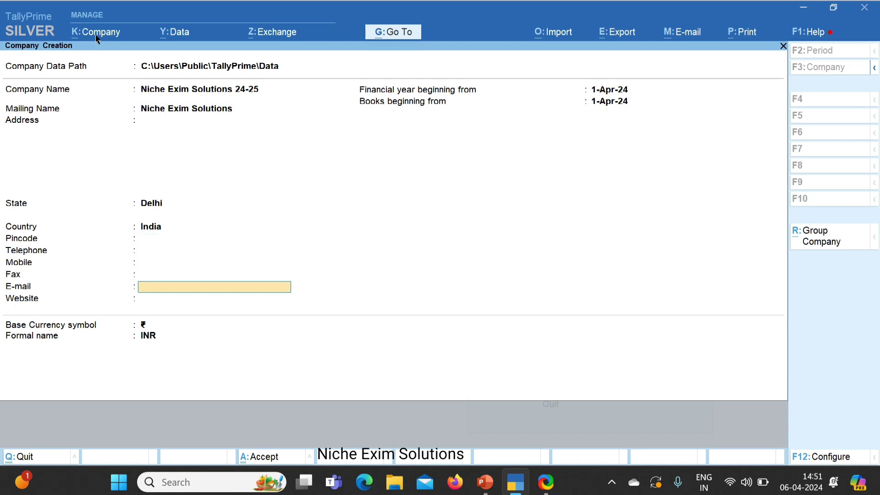
{"action": "key", "text": "Return"}
{"action": "key", "text": "Return"}
{"action": "key", "text": "Return"}
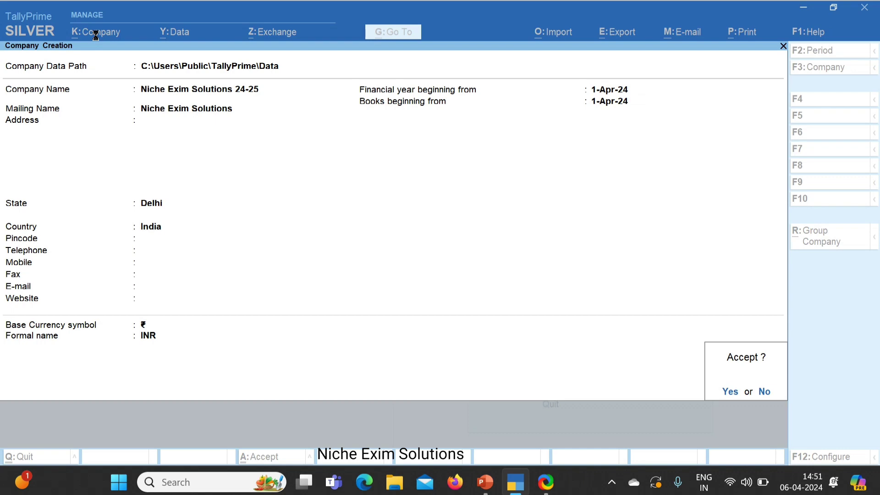
{"action": "key", "text": "Return"}
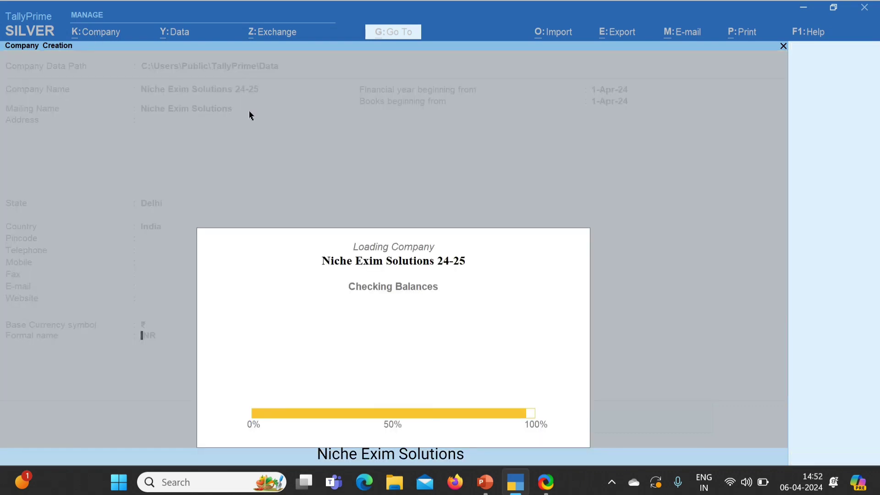
{"action": "key", "text": "Return"}
{"action": "key", "text": "Return"}
{"action": "key", "text": "Return"}
{"action": "key", "text": "Return"}
{"action": "key", "text": "Return"}
{"action": "key", "text": "Return"}
{"action": "key", "text": "Return"}
{"action": "key", "text": "Return"}
{"action": "key", "text": "Return"}
{"action": "key", "text": "Return"}
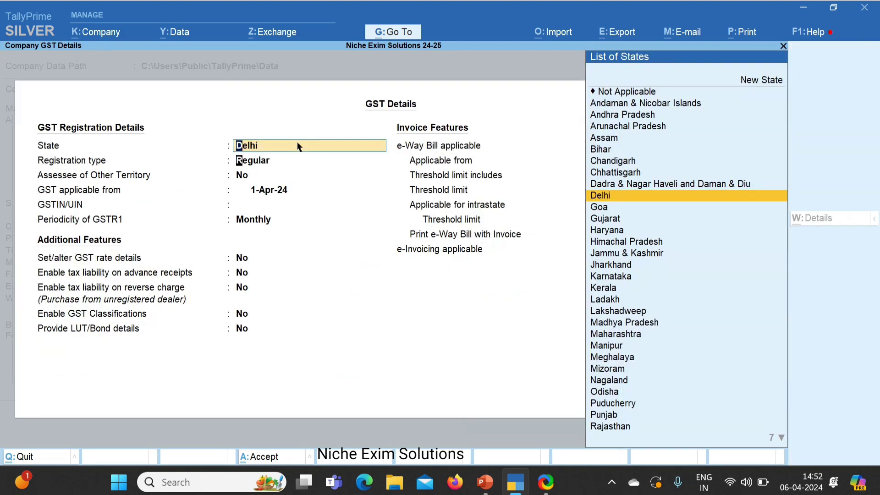
Step: Enter the company's Delhi GSTIN, then accept the GST details and company features
{"action": "key", "text": "Return"}
{"action": "key", "text": "Return"}
{"action": "key", "text": "Return"}
{"action": "key", "text": "Return"}
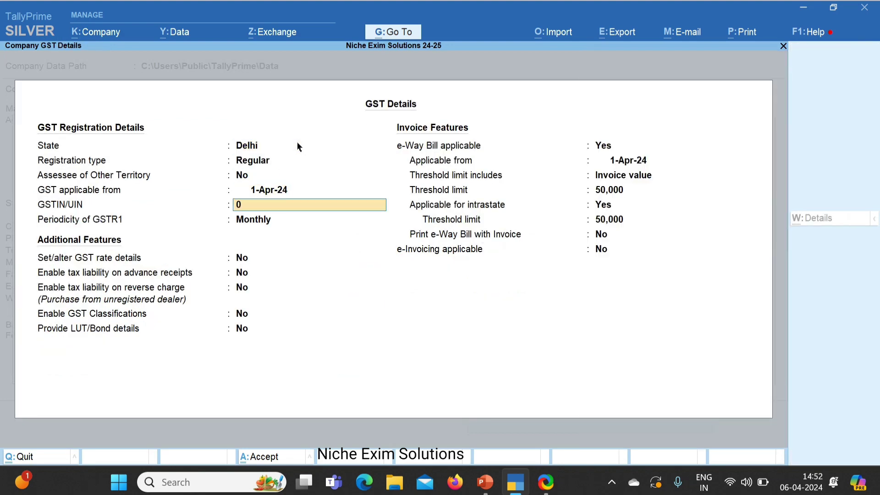
{"action": "key", "text": "Return"}
{"action": "key", "text": "Return"}
{"action": "key", "text": "Return"}
{"action": "key", "text": "Return"}
{"action": "key", "text": "Return"}
{"action": "key", "text": "Return"}
{"action": "key", "text": "Return"}
{"action": "key", "text": "Return"}
{"action": "key", "text": "Return"}
{"action": "key", "text": "Return"}
{"action": "key", "text": "Return"}
{"action": "key", "text": "Return"}
{"action": "key", "text": "Return"}
{"action": "key", "text": "Return"}
{"action": "key", "text": "Return"}
{"action": "key", "text": "Return"}
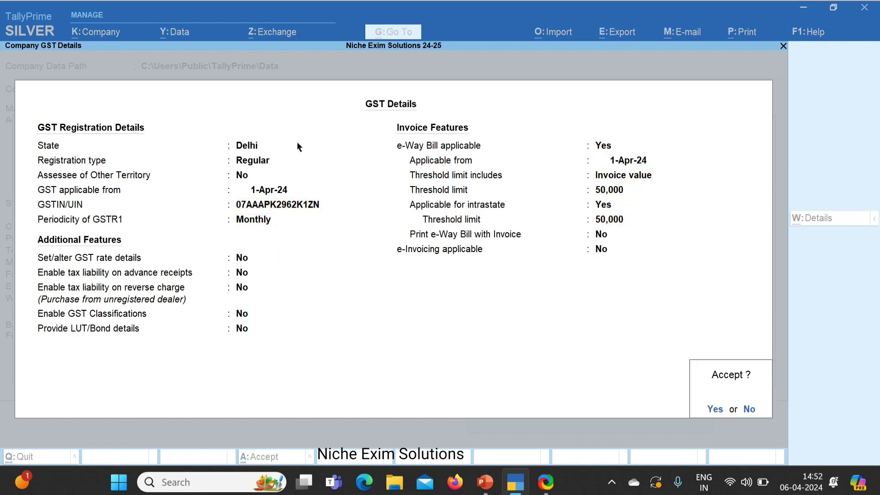
{"action": "key", "text": "Return"}
{"action": "key", "text": "Return"}
{"action": "key", "text": "Return"}
{"action": "key", "text": "Return"}
{"action": "key", "text": "Return"}
{"action": "key", "text": "Return"}
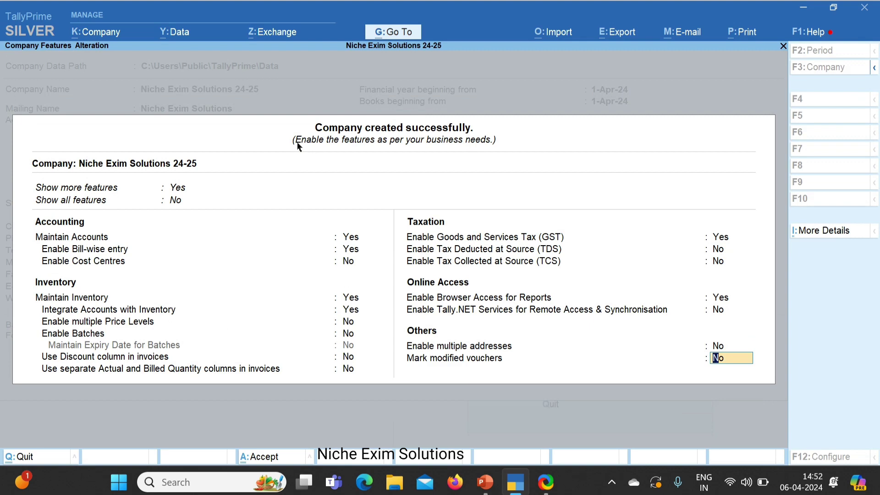
{"action": "key", "text": "Return"}
{"action": "key", "text": "Return"}
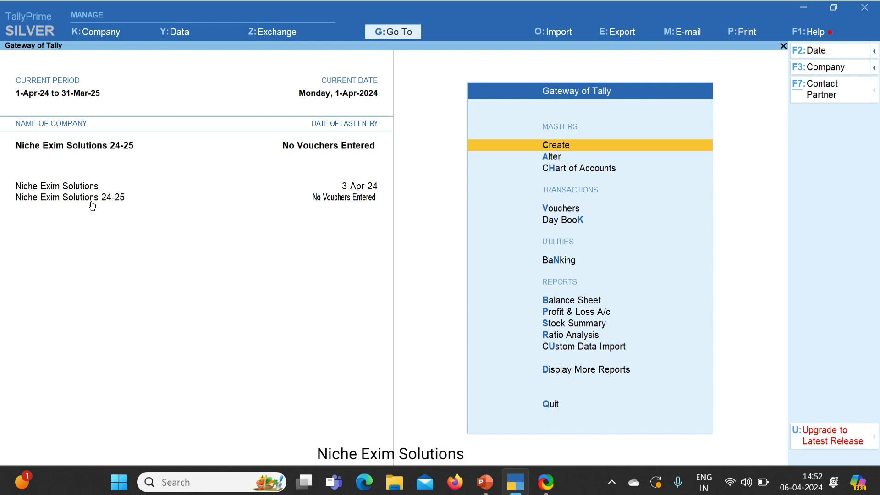
Step: Check the new company's Ledger and Stock Item lists, showing only Cash and Profit & Loss A/c
{"action": "key", "text": "Down"}
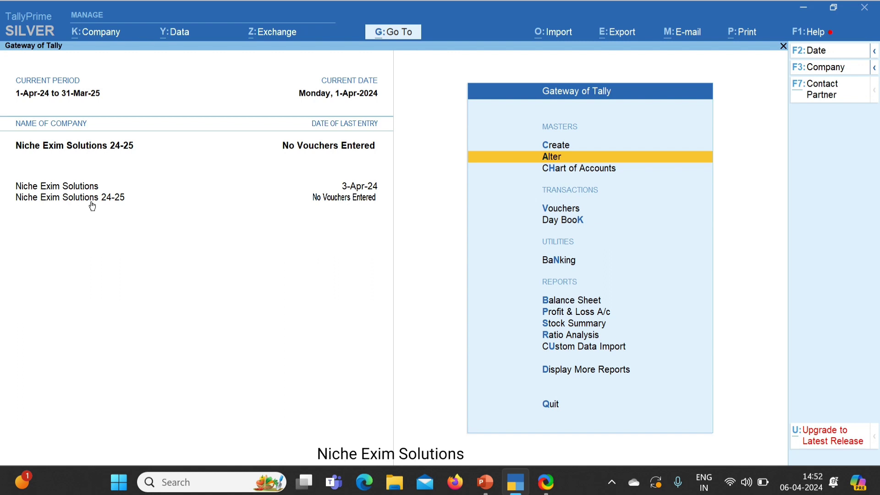
{"action": "key", "text": "Return"}
{"action": "key", "text": "Down"}
{"action": "key", "text": "Return"}
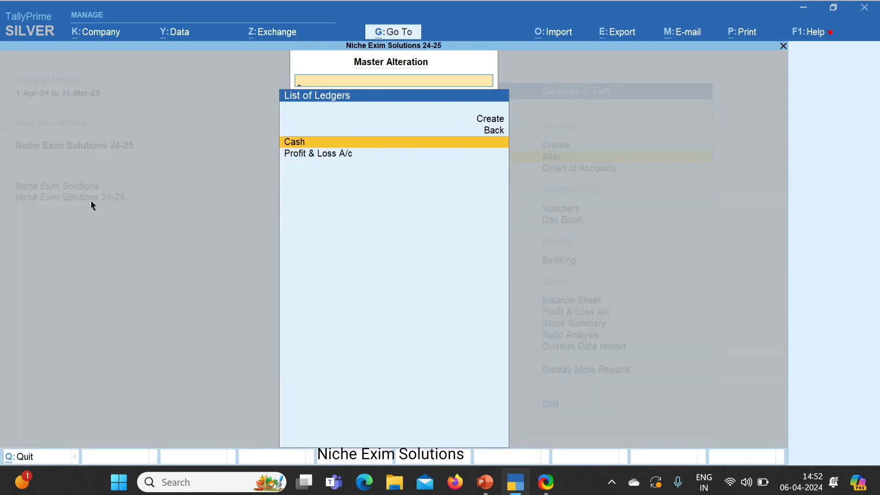
{"action": "key", "text": "Escape"}
{"action": "key", "text": "Down"}
{"action": "key", "text": "Down"}
{"action": "key", "text": "Down"}
{"action": "key", "text": "Down"}
{"action": "key", "text": "Down"}
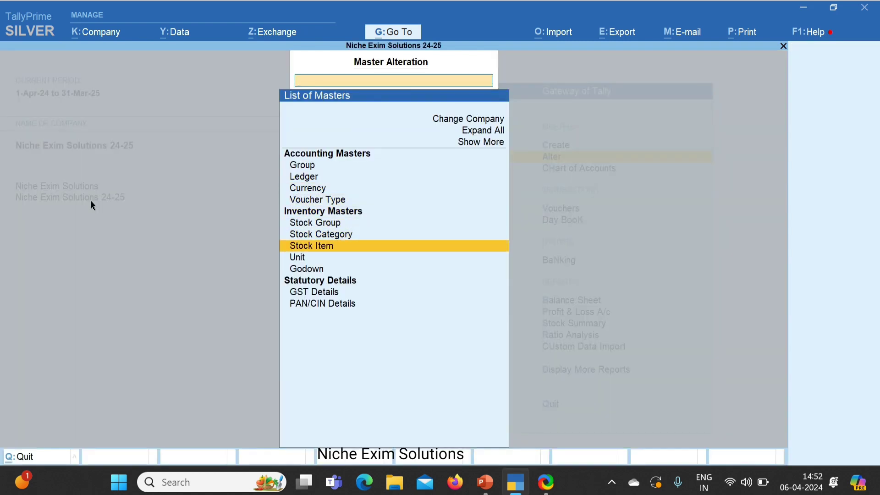
{"action": "key", "text": "Return"}
{"action": "key", "text": "Escape"}
{"action": "key", "text": "Escape"}
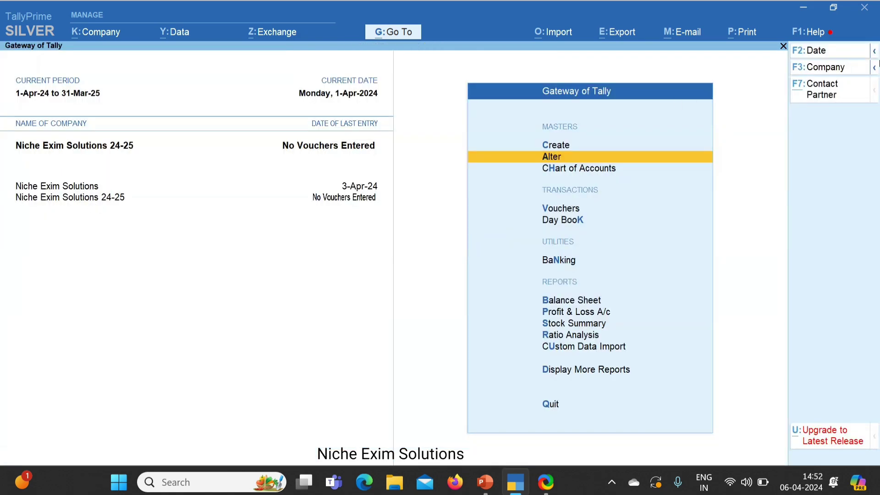
Step: Switch the active company back to Niche Exim Solutions
{"action": "left_click", "coordinate": [842, 67]}
{"action": "key", "text": "Up"}
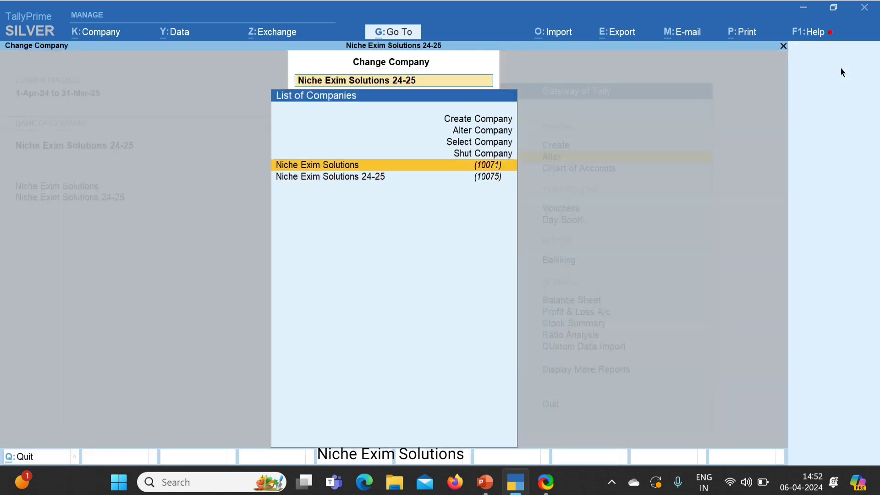
{"action": "key", "text": "Return"}
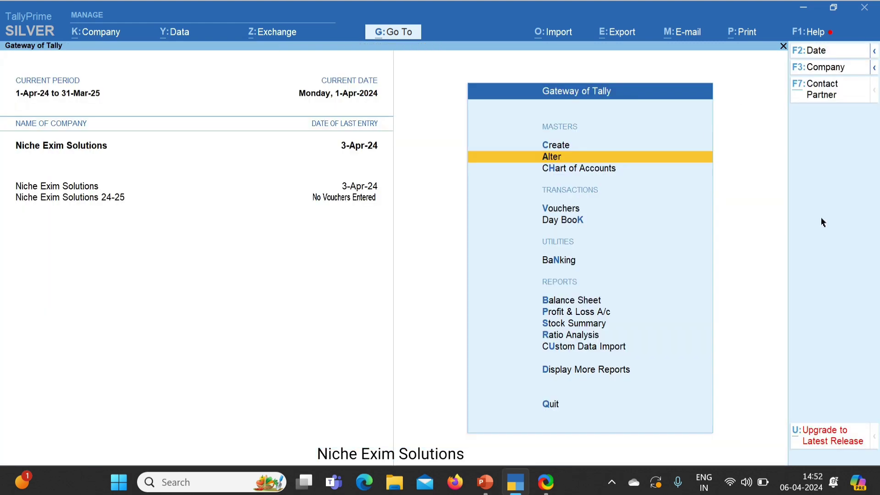
Step: Open the Masters export settings and its configuration options
{"action": "left_click", "coordinate": [618, 40]}
{"action": "key", "text": "Down"}
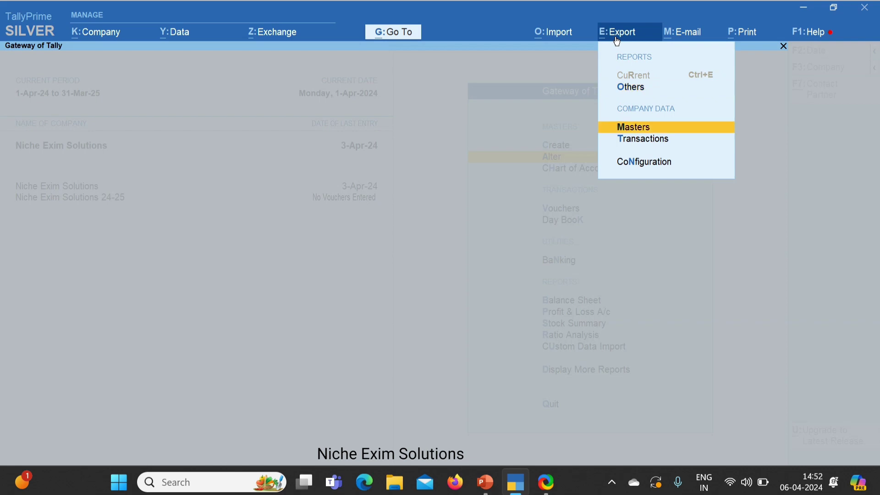
{"action": "key", "text": "Return"}
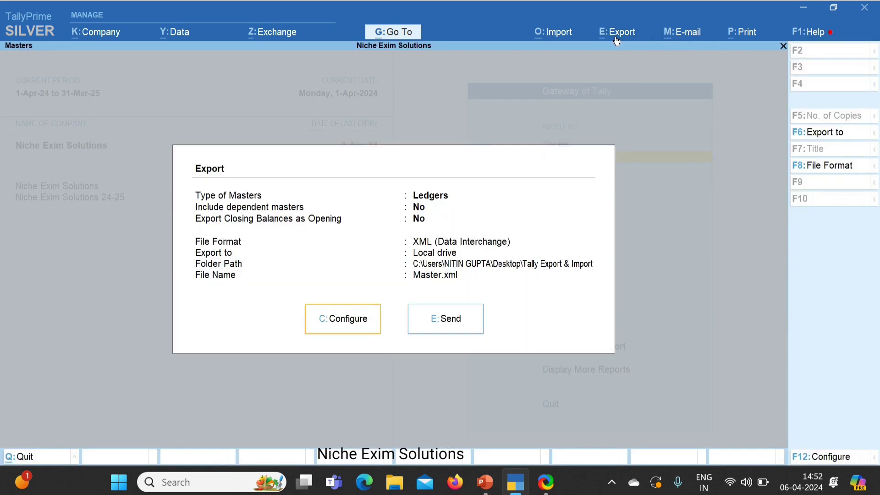
{"action": "key", "text": "c"}
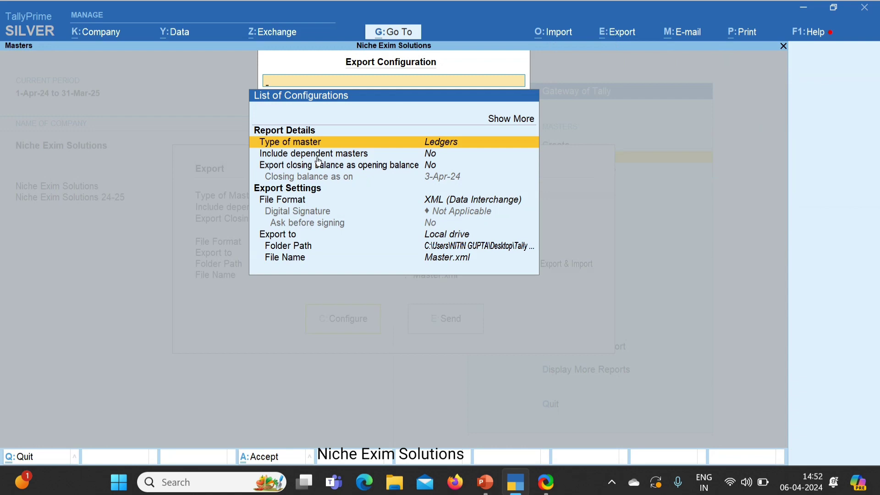
Step: Set the master type to All Masters, after trying Inventory and Accounting Masters
{"action": "left_click", "coordinate": [462, 141]}
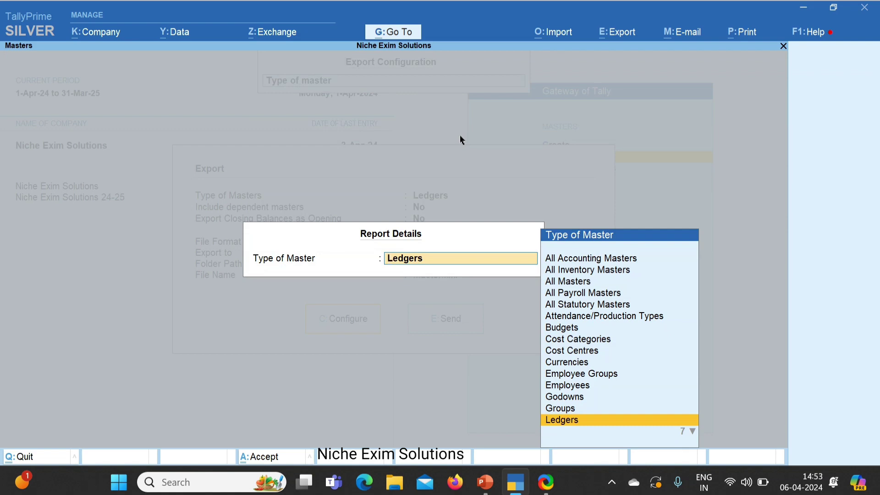
{"action": "key", "text": "Up"}
{"action": "key", "text": "Up"}
{"action": "key", "text": "Up"}
{"action": "key", "text": "Up"}
{"action": "key", "text": "Up"}
{"action": "key", "text": "Up"}
{"action": "key", "text": "Up"}
{"action": "key", "text": "Up"}
{"action": "key", "text": "Up"}
{"action": "key", "text": "Up"}
{"action": "key", "text": "Up"}
{"action": "key", "text": "Up"}
{"action": "key", "text": "Up"}
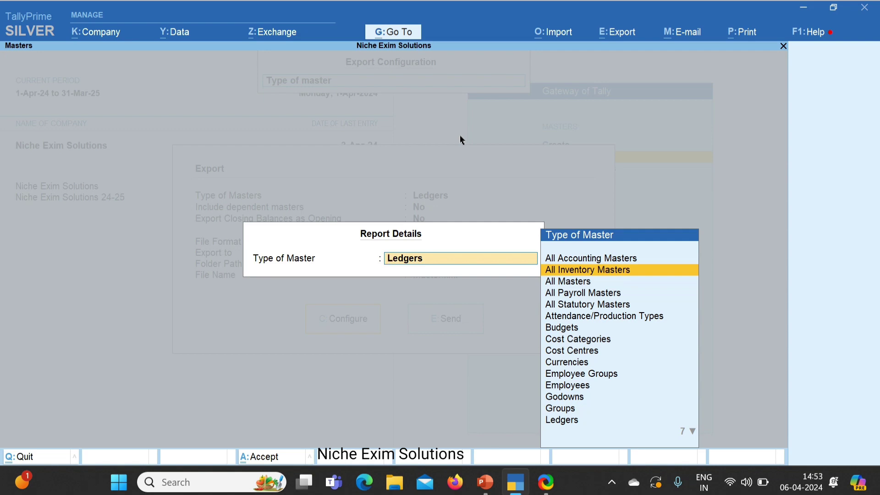
{"action": "key", "text": "Return"}
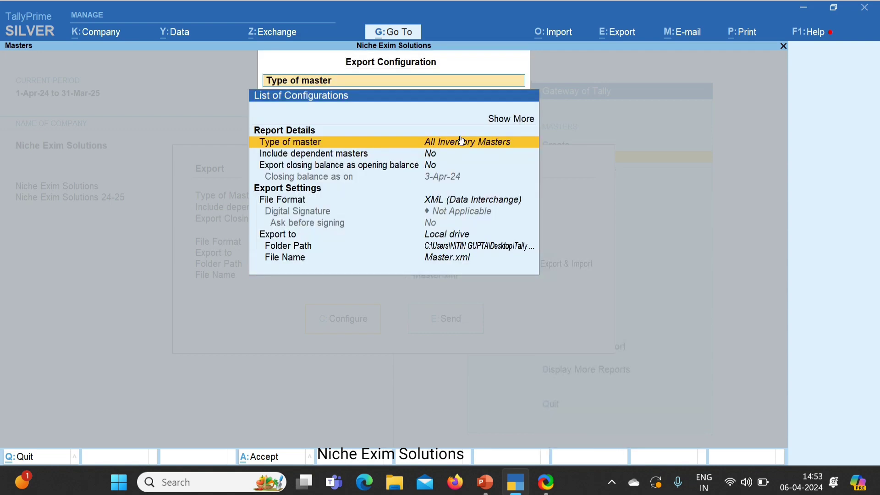
{"action": "left_click", "coordinate": [461, 140]}
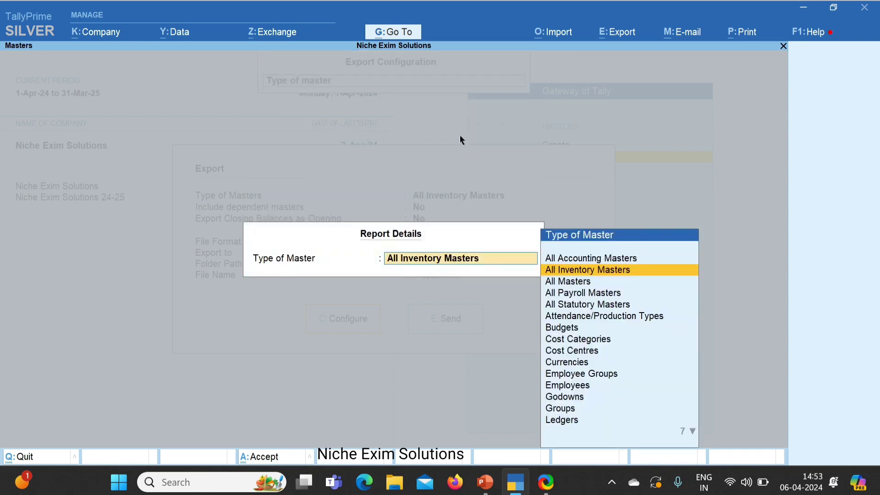
{"action": "key", "text": "Up"}
{"action": "key", "text": "Return"}
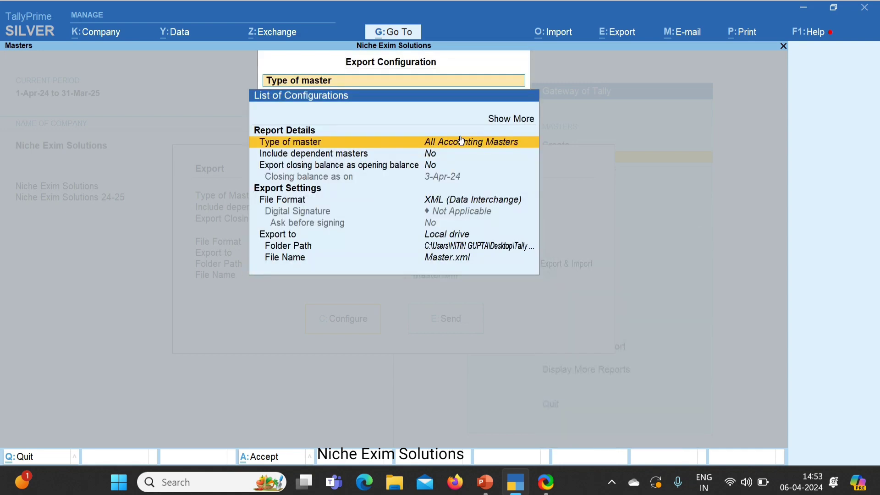
{"action": "left_click", "coordinate": [461, 141]}
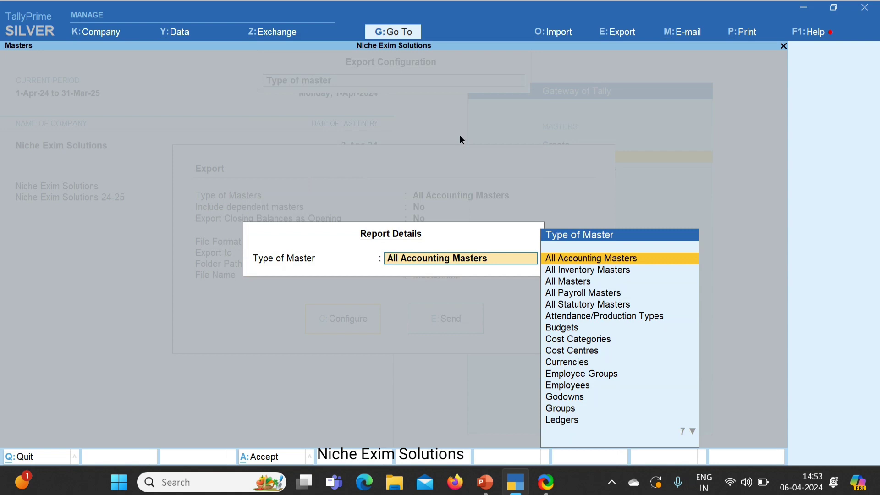
{"action": "key", "text": "Down"}
{"action": "key", "text": "Down"}
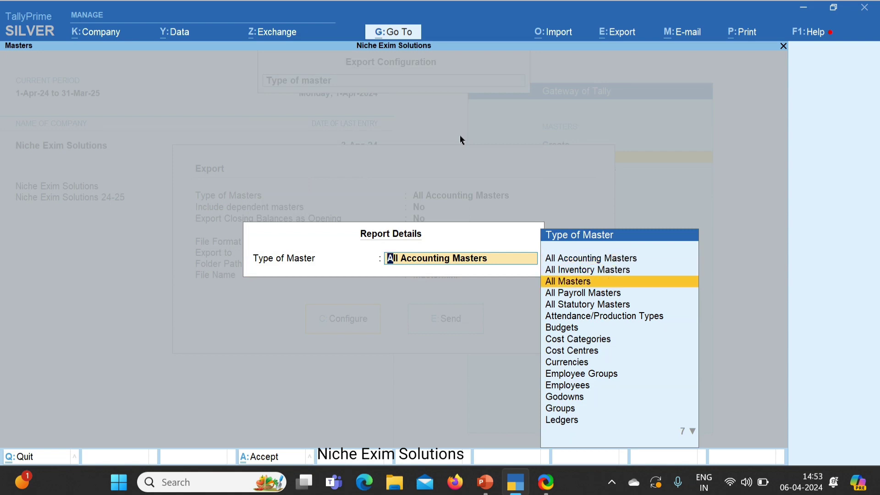
{"action": "key", "text": "Return"}
Step: Include dependent masters, export closing balances as on 31-3-24 as opening, and send to Master.xml
{"action": "key", "text": "Down"}
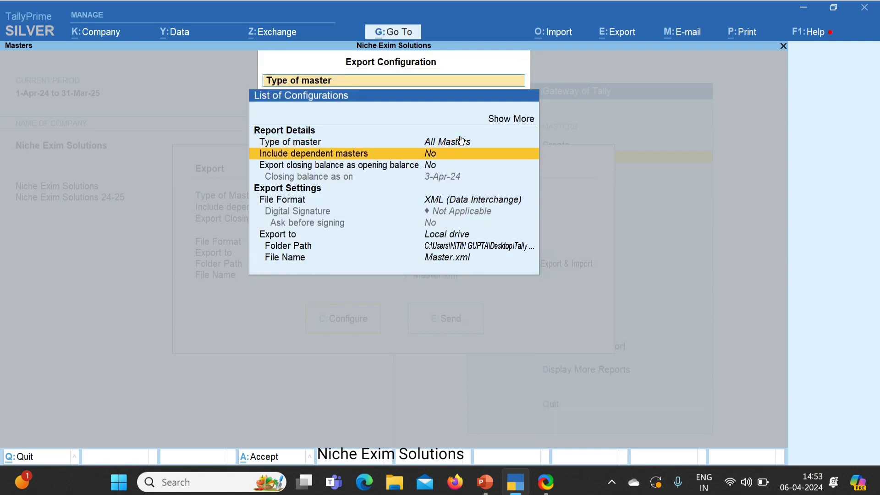
{"action": "key", "text": "Return"}
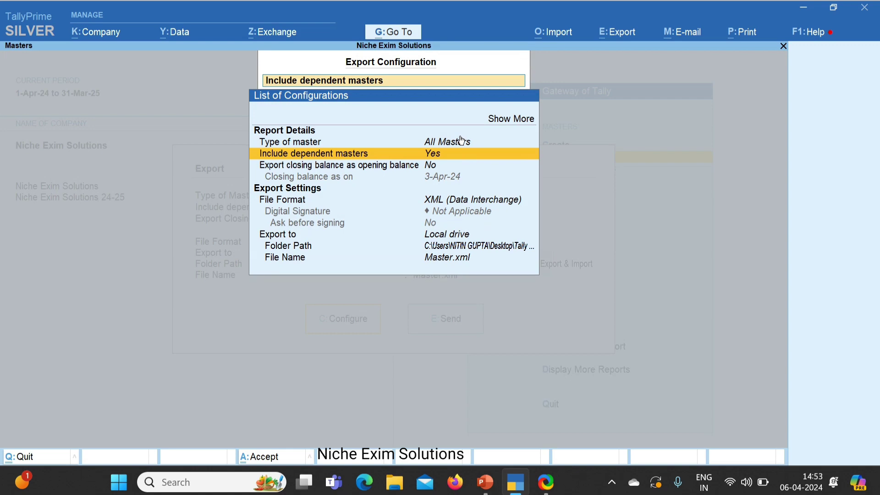
{"action": "key", "text": "Down"}
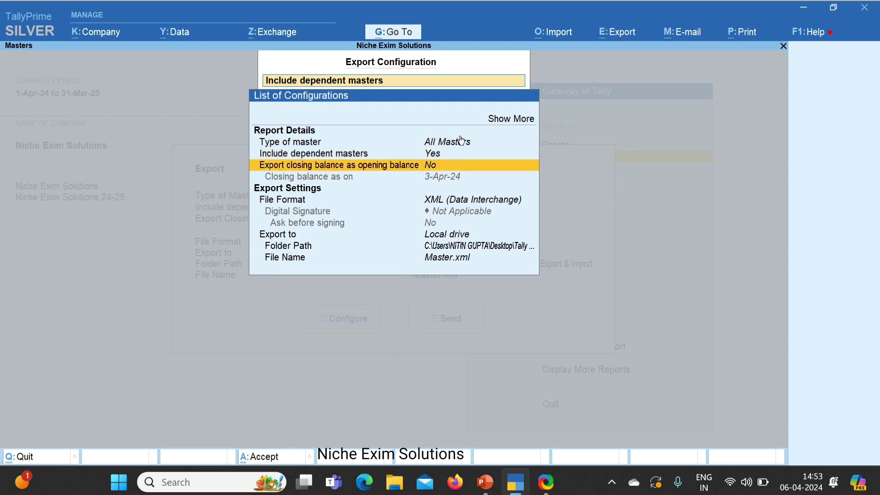
{"action": "key", "text": "Return"}
{"action": "key", "text": "Down"}
{"action": "key", "text": "Return"}
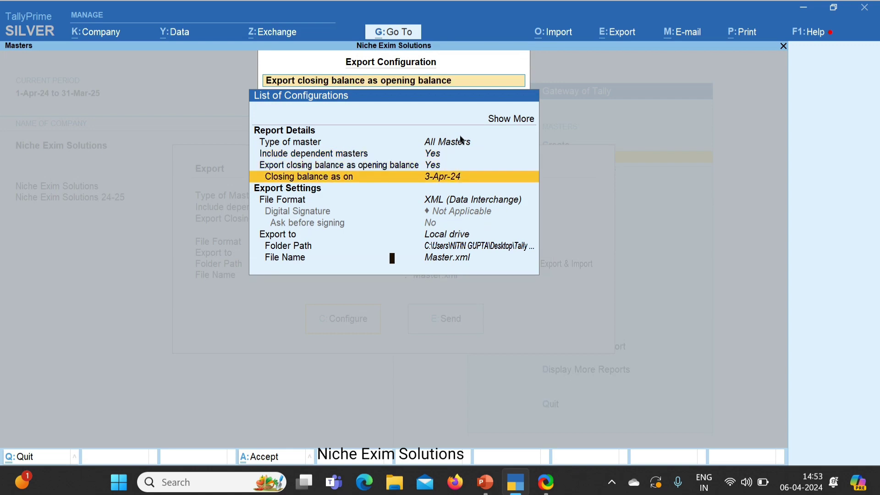
{"action": "type", "text": "31"}
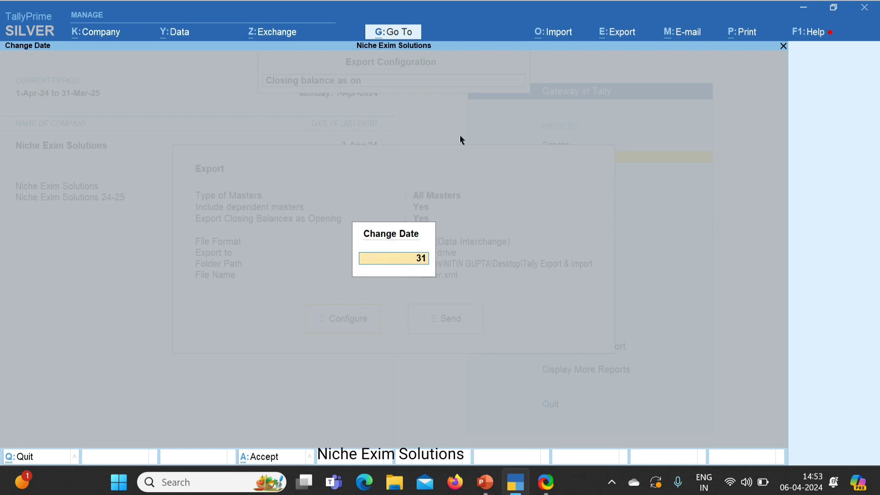
{"action": "type", "text": "-3-24"}
{"action": "key", "text": "Return"}
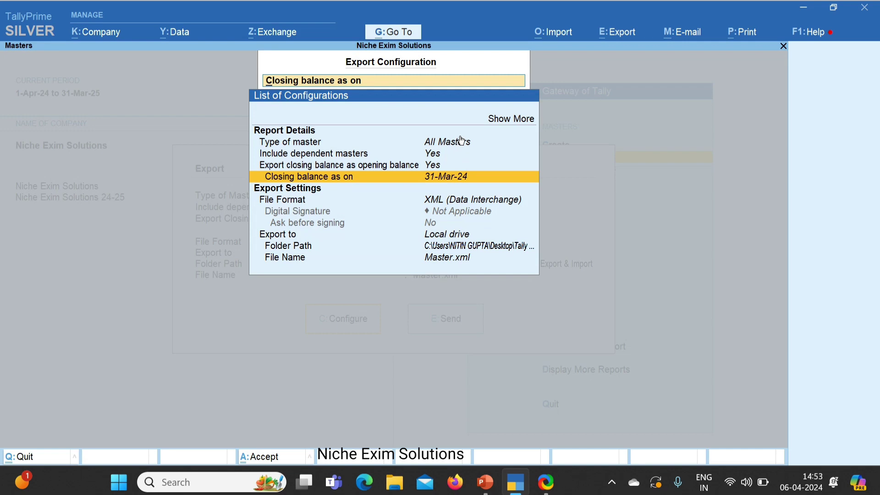
{"action": "key", "text": "ctrl+a"}
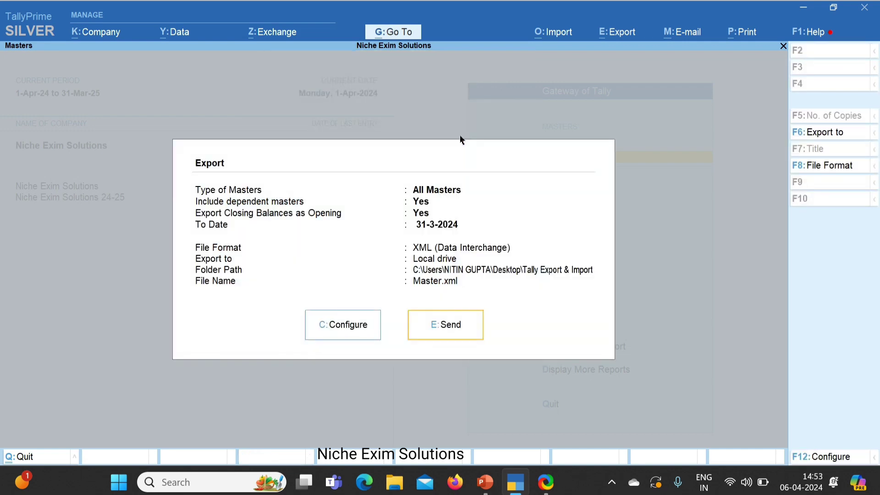
{"action": "key", "text": "Return"}
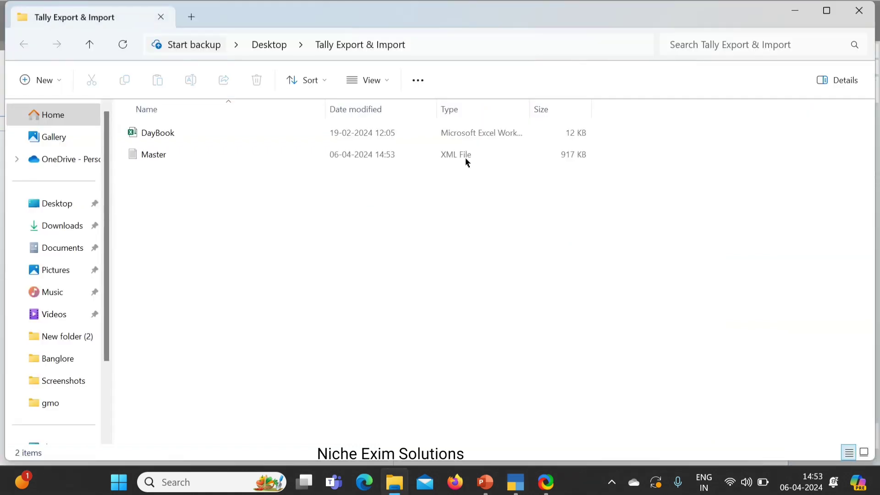
Step: Select the exported Master file in the Tally Export & Import folder and close File Explorer
{"action": "left_click", "coordinate": [369, 156]}
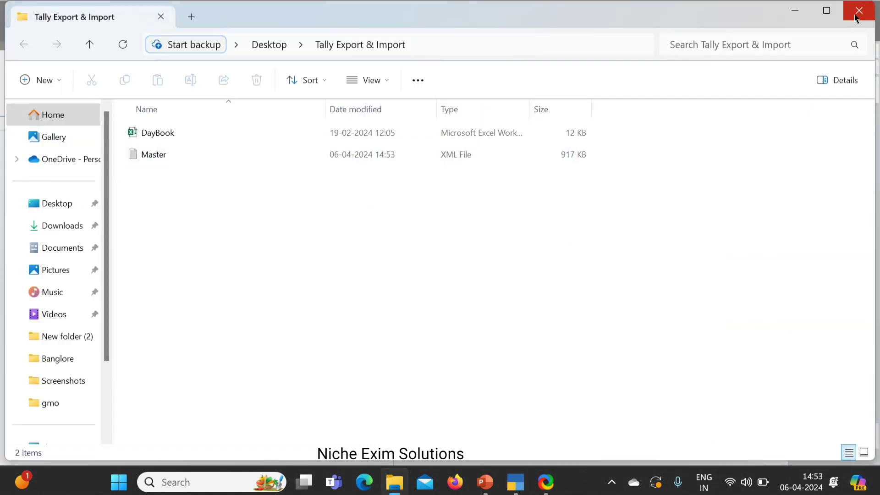
{"action": "key", "text": "F4"}
{"action": "key", "text": "ctrl+c"}
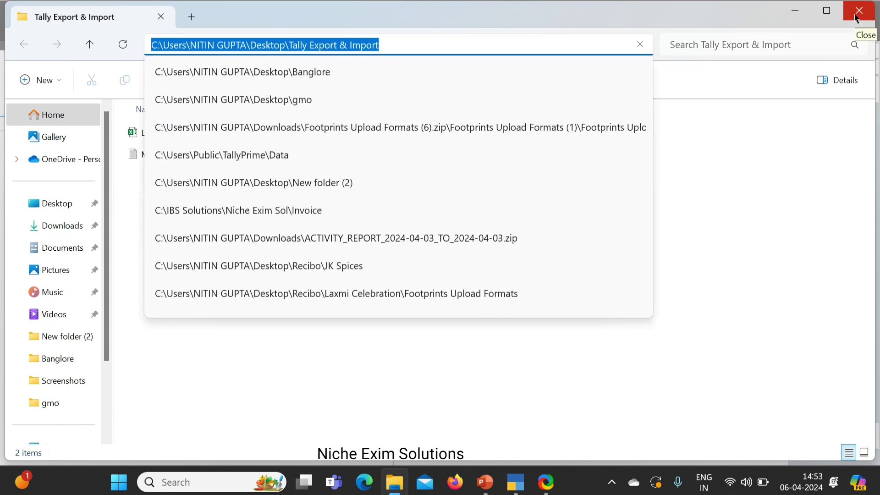
{"action": "left_click", "coordinate": [855, 18]}
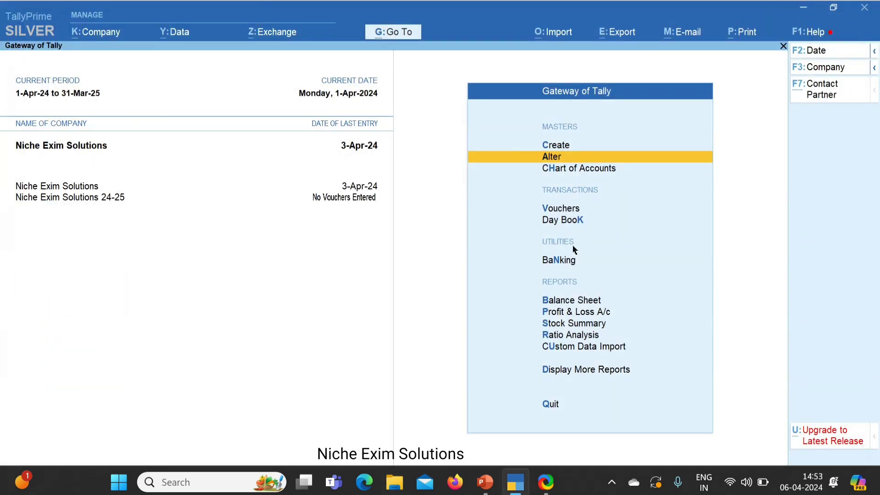
Step: Load Niche Exim Solutions 24-25 without shutting the currently open company
{"action": "key", "text": "alt+F3"}
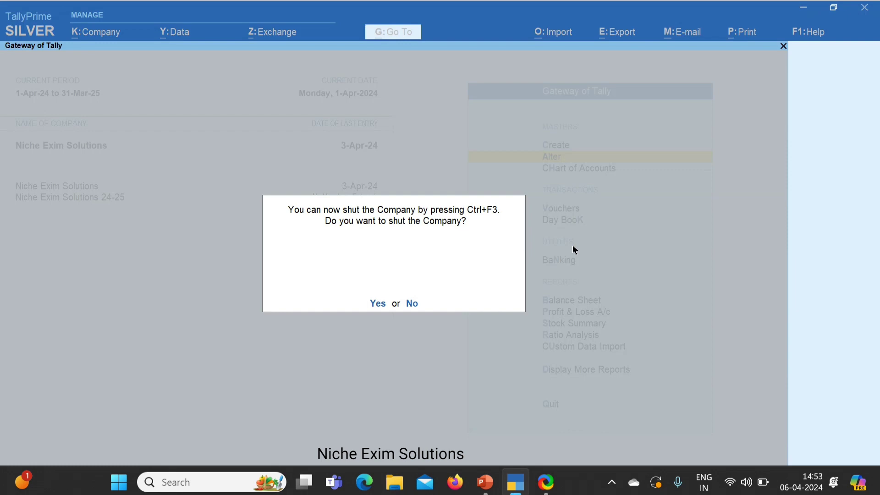
{"action": "key", "text": "n"}
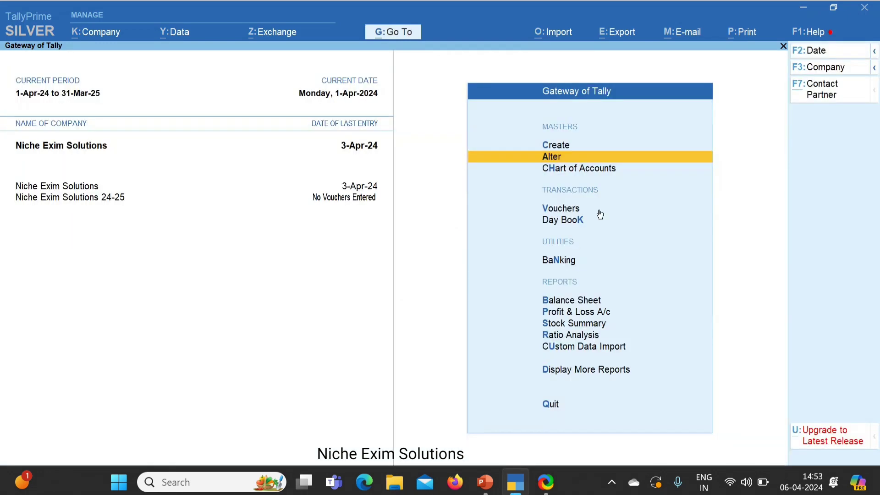
{"action": "left_click", "coordinate": [827, 68]}
{"action": "key", "text": "Down"}
{"action": "key", "text": "Down"}
{"action": "key", "text": "Return"}
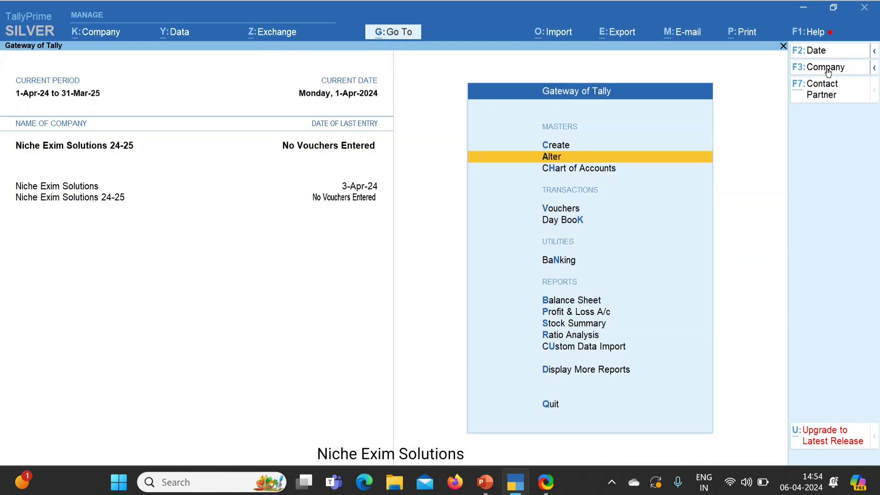
Step: Import Master.xml from the Tally Export & Import folder, modifying existing masters with new data
{"action": "left_click", "coordinate": [556, 39]}
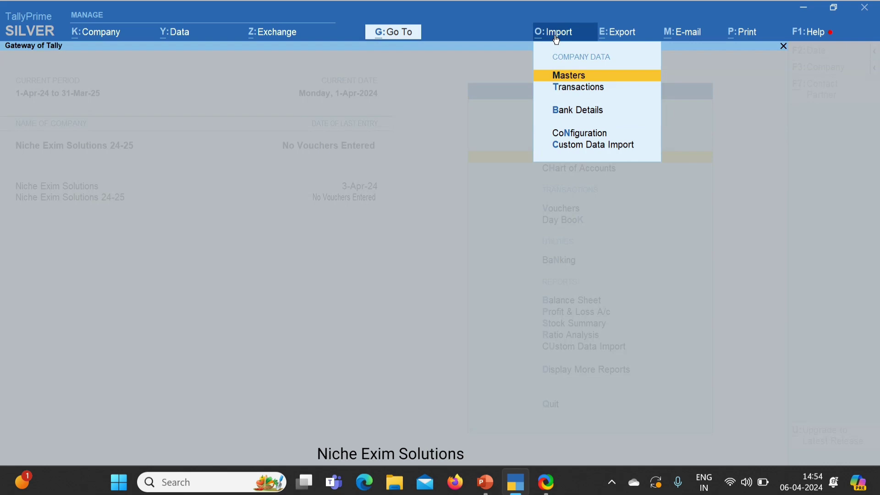
{"action": "key", "text": "Return"}
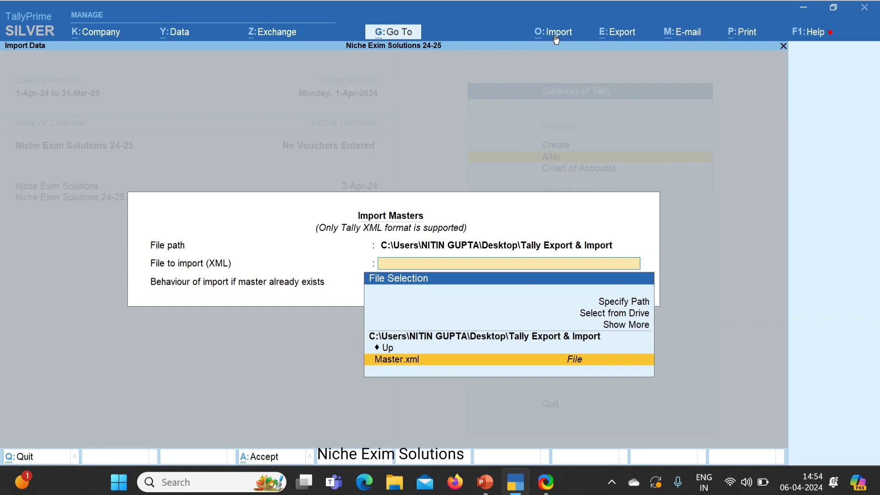
{"action": "key", "text": "Up"}
{"action": "key", "text": "Return"}
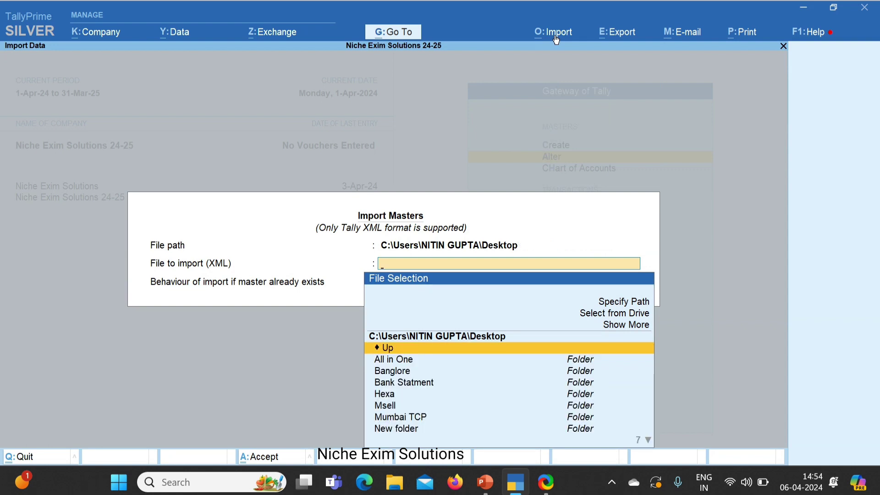
{"action": "key", "text": "Up"}
{"action": "key", "text": "Up"}
{"action": "key", "text": "Up"}
{"action": "key", "text": "Return"}
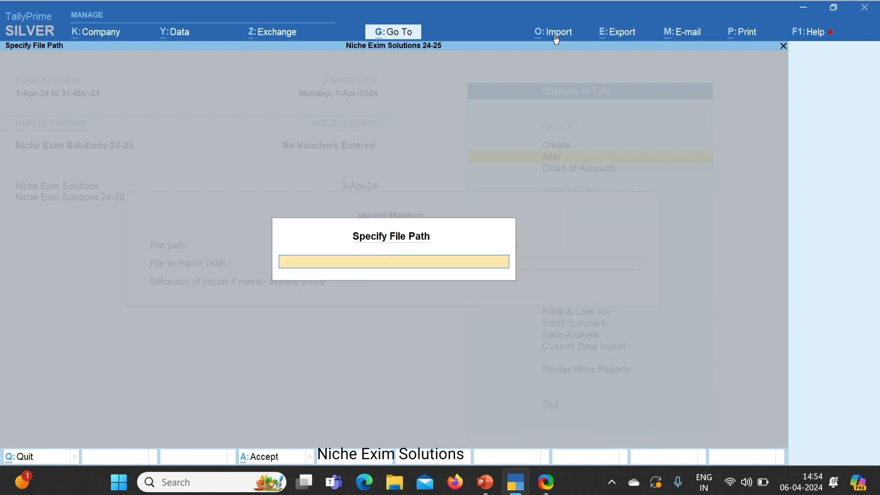
{"action": "key", "text": "ctrl+v"}
{"action": "key", "text": "Return"}
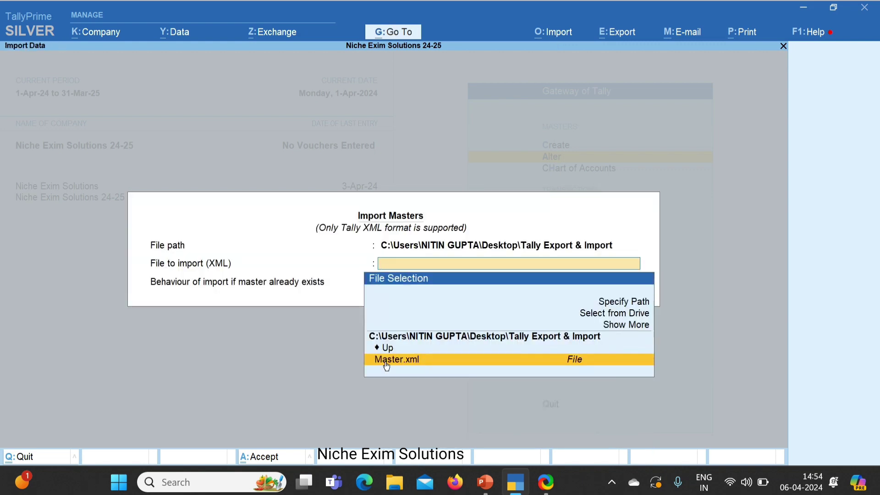
{"action": "left_click", "coordinate": [417, 366]}
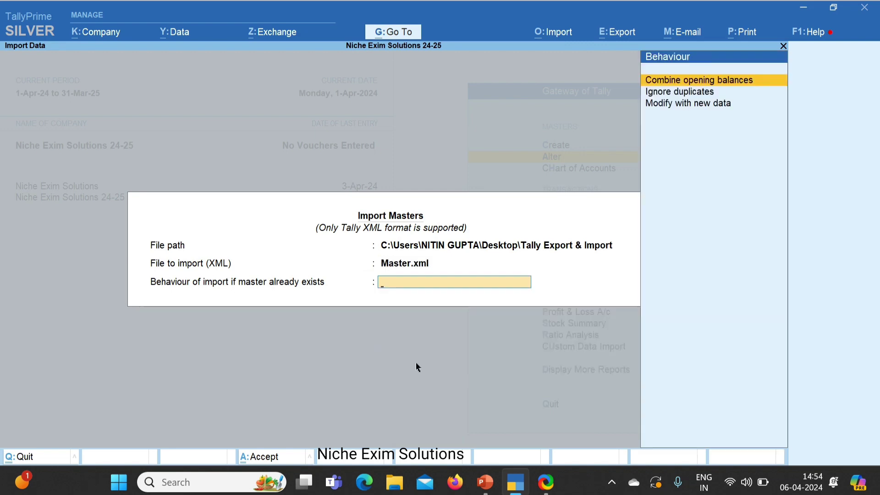
{"action": "key", "text": "Down"}
{"action": "key", "text": "Down"}
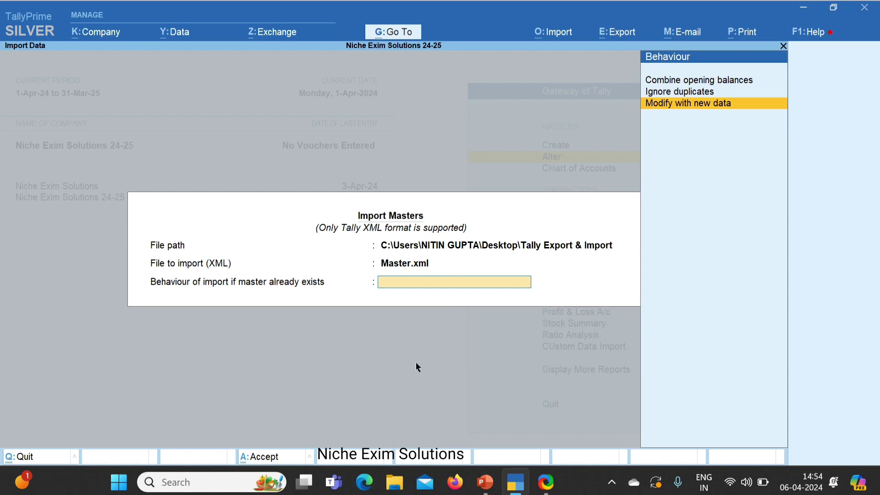
{"action": "key", "text": "Return"}
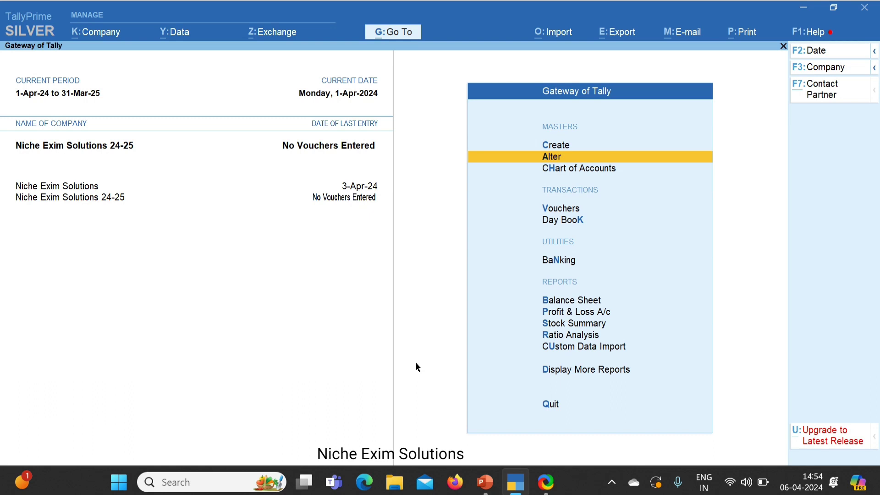
{"action": "key", "text": "Return"}
{"action": "key", "text": "Down"}
{"action": "key", "text": "Down"}
{"action": "key", "text": "Down"}
{"action": "key", "text": "Up"}
{"action": "key", "text": "Up"}
{"action": "key", "text": "Return"}
{"action": "key", "text": "Down"}
{"action": "key", "text": "Down"}
{"action": "key", "text": "Down"}
{"action": "key", "text": "Down"}
{"action": "key", "text": "Down"}
{"action": "key", "text": "Down"}
{"action": "key", "text": "Down"}
{"action": "key", "text": "Down"}
{"action": "key", "text": "Down"}
{"action": "key", "text": "Down"}
{"action": "key", "text": "Down"}
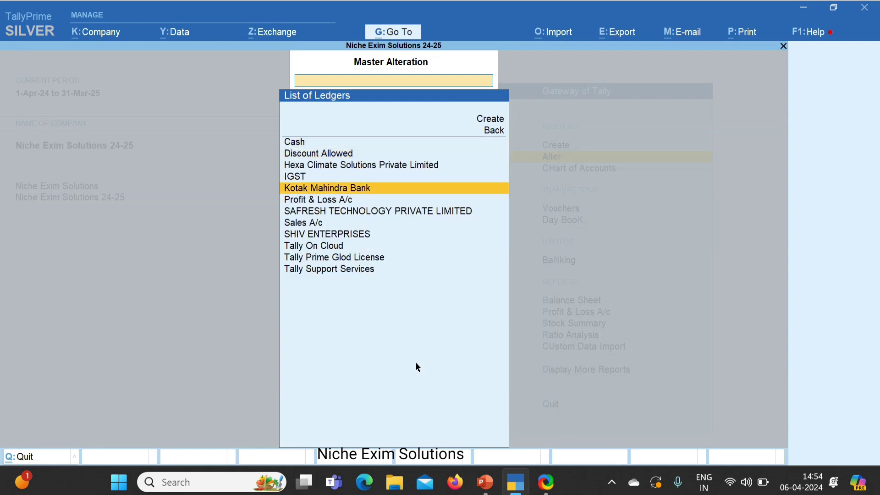
{"action": "key", "text": "Up"}
{"action": "key", "text": "Up"}
{"action": "key", "text": "Up"}
{"action": "key", "text": "Up"}
{"action": "key", "text": "Up"}
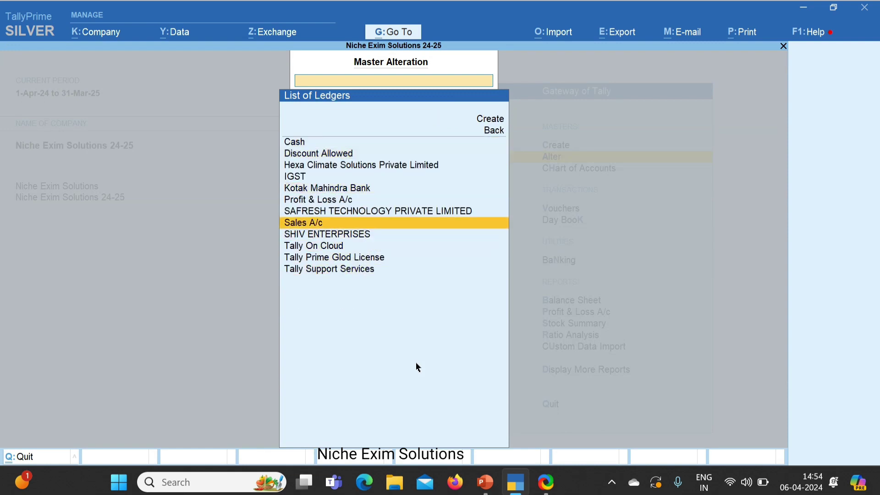
{"action": "key", "text": "Return"}
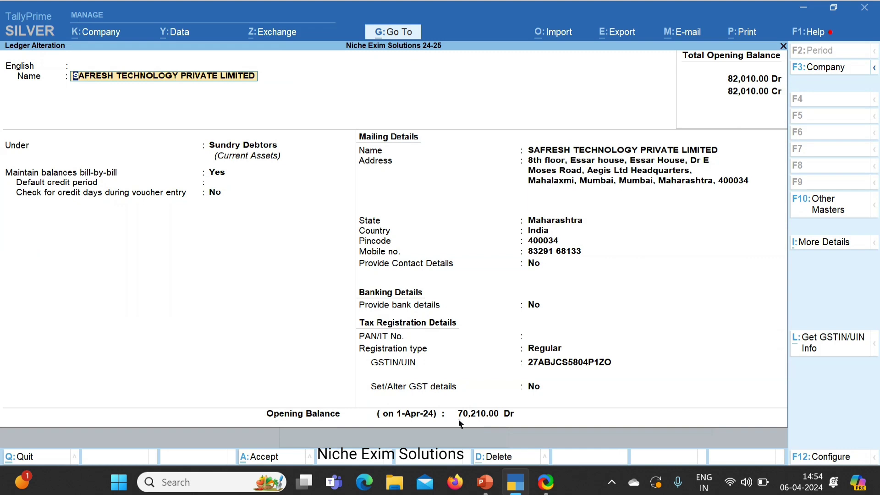
{"action": "key", "text": "BackSpace"}
{"action": "key", "text": "Escape"}
{"action": "key", "text": "Escape"}
{"action": "key", "text": "Escape"}
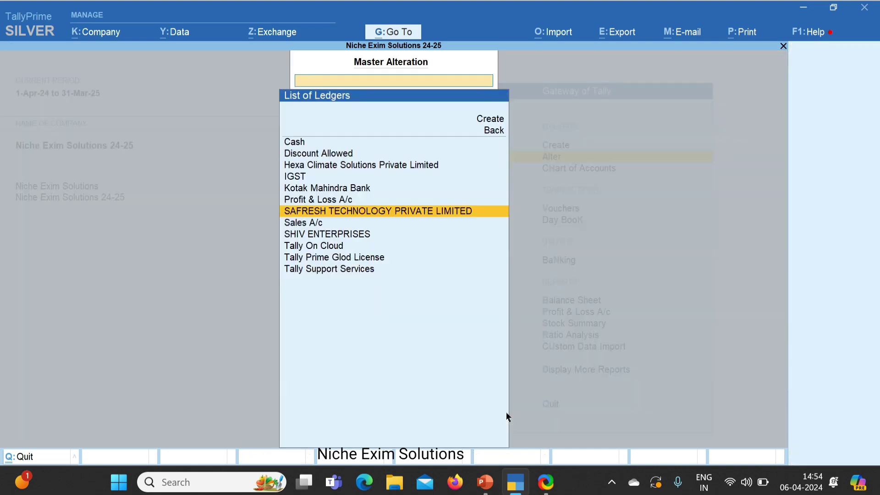
{"action": "key", "text": "Return"}
{"action": "key", "text": "Down"}
{"action": "key", "text": "Down"}
{"action": "key", "text": "Down"}
{"action": "key", "text": "Down"}
{"action": "key", "text": "Down"}
{"action": "key", "text": "Down"}
{"action": "key", "text": "Down"}
{"action": "key", "text": "Return"}
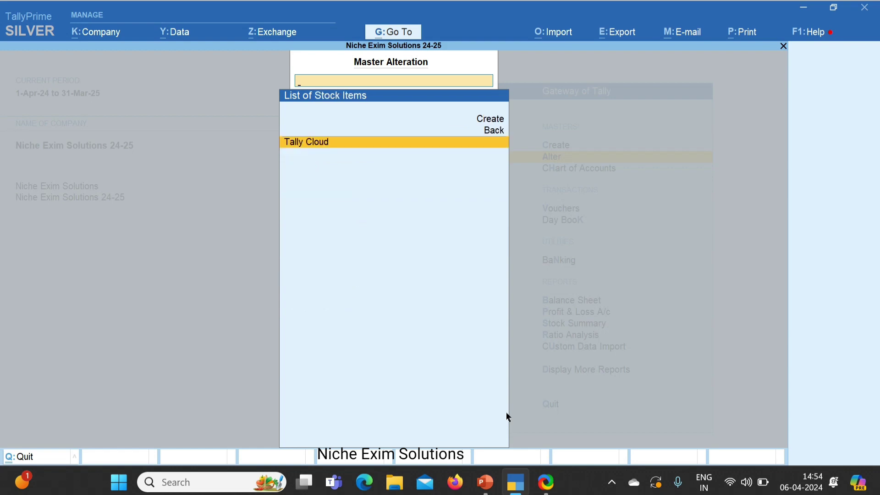
{"action": "key", "text": "Return"}
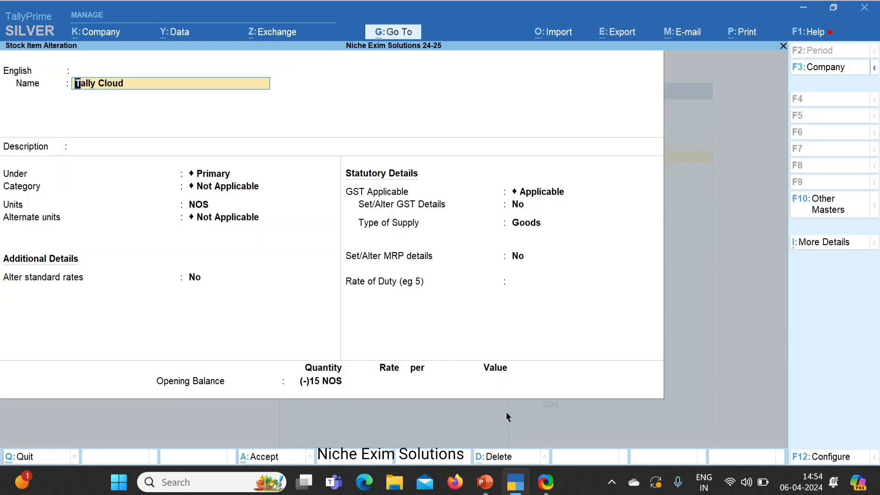
{"action": "key", "text": "BackSpace"}
{"action": "key", "text": "Escape"}
{"action": "key", "text": "Escape"}
{"action": "key", "text": "Escape"}
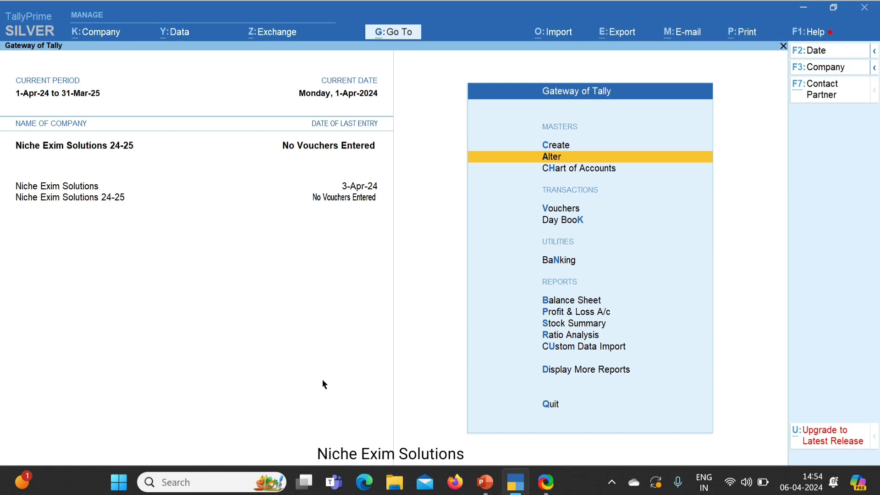
{"action": "key", "text": "Down"}
{"action": "key", "text": "Down"}
Step: Start a Sales voucher to check its number, then leave it unsaved
{"action": "key", "text": "Return"}
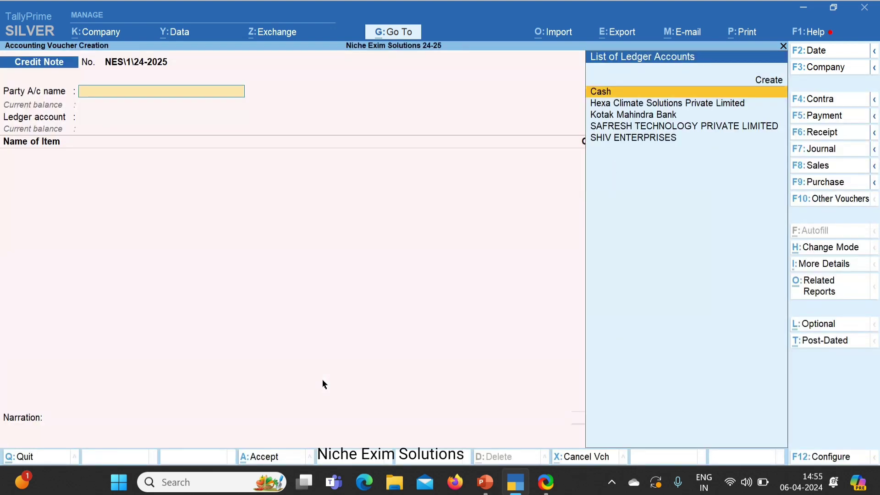
{"action": "left_click", "coordinate": [819, 170]}
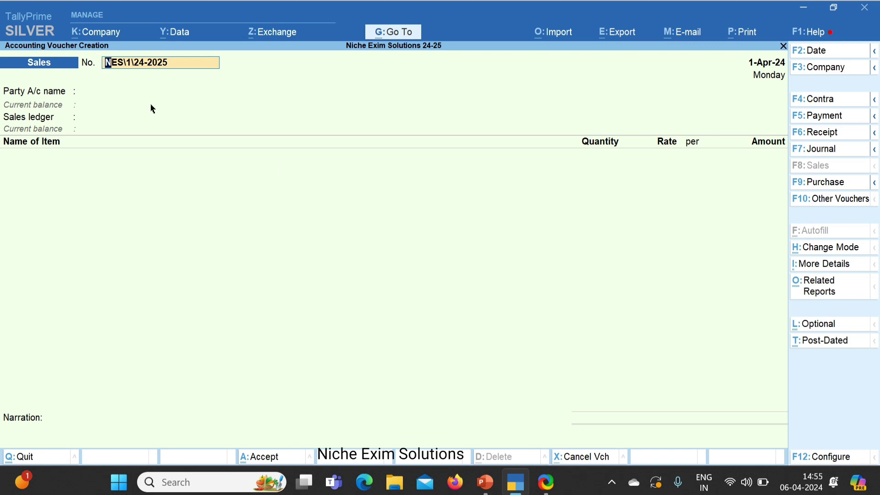
{"action": "key", "text": "BackSpace"}
{"action": "key", "text": "Escape"}
Step: Open the Sales voucher type for alteration and enable its advanced numbering configuration
{"action": "key", "text": "Up"}
{"action": "key", "text": "Up"}
{"action": "key", "text": "Return"}
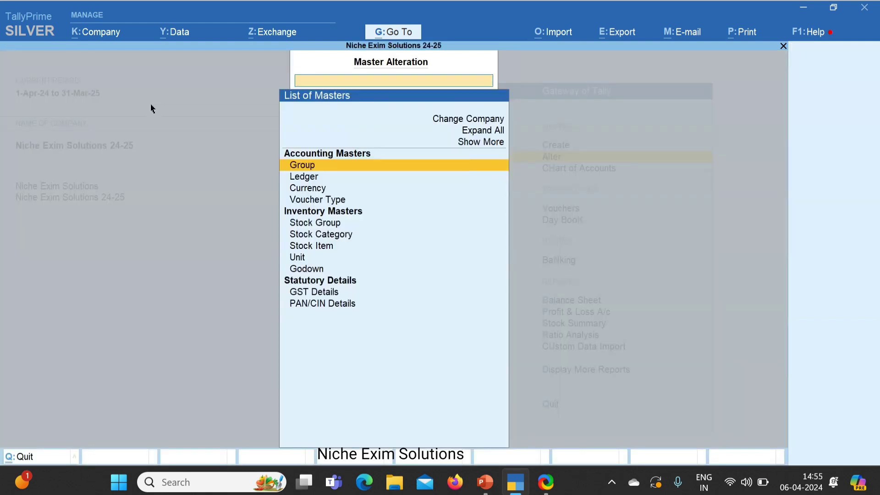
{"action": "key", "text": "Down"}
{"action": "key", "text": "Down"}
{"action": "key", "text": "Down"}
{"action": "key", "text": "Return"}
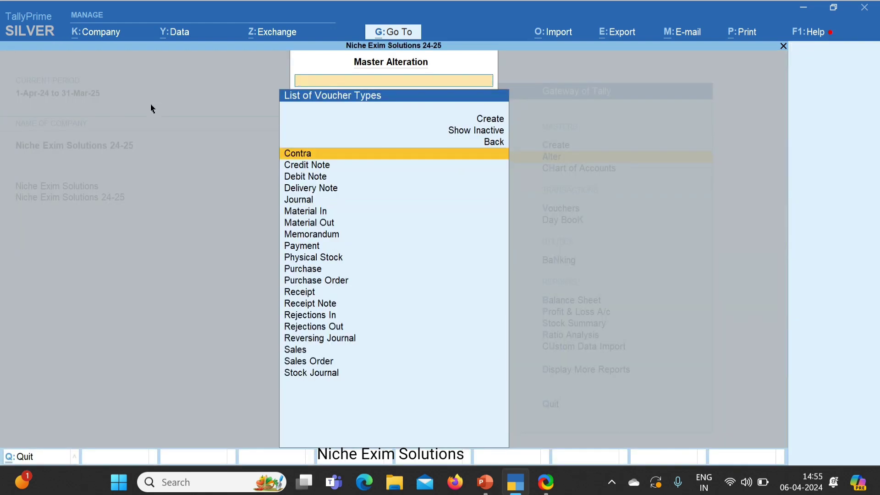
{"action": "type", "text": "Sal"}
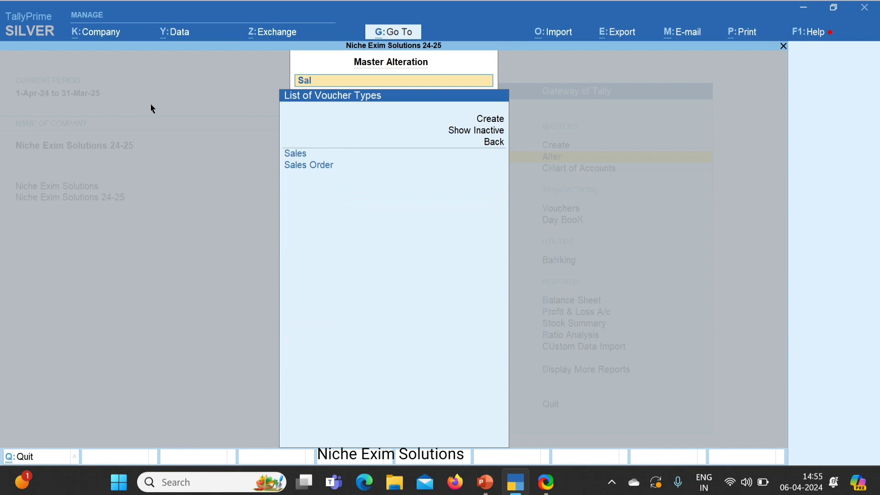
{"action": "key", "text": "Return"}
{"action": "key", "text": "Return"}
{"action": "key", "text": "Return"}
{"action": "key", "text": "Return"}
{"action": "key", "text": "Return"}
{"action": "key", "text": "Return"}
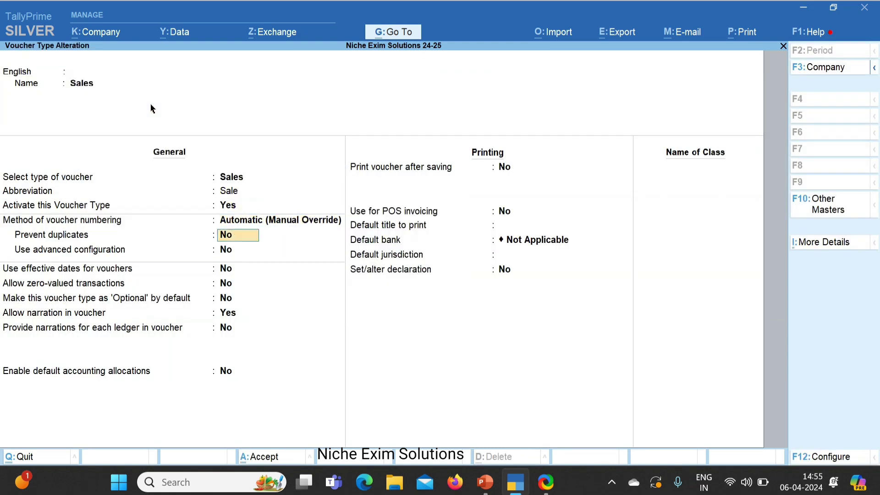
{"action": "key", "text": "Return"}
{"action": "type", "text": "y"}
Step: Restart Sales numbering at 101 from 1-Apr-24, clear the prefix and suffix rows, and save
{"action": "key", "text": "Return"}
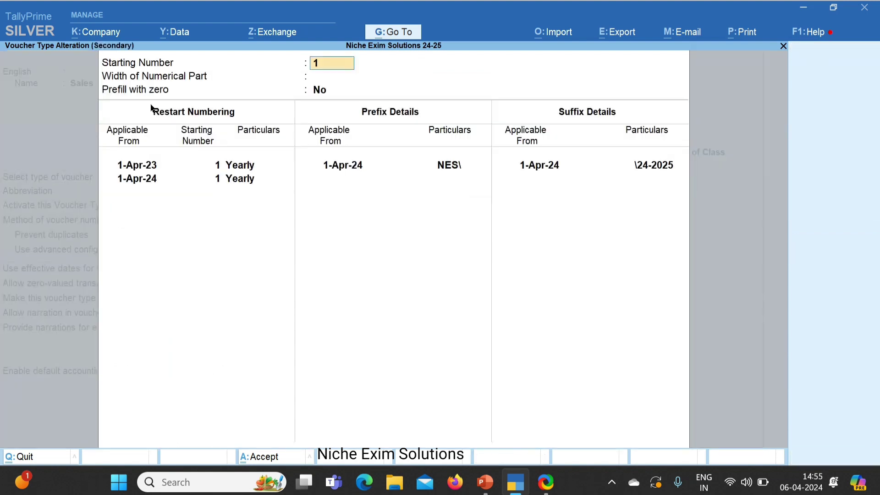
{"action": "key", "text": "Return"}
{"action": "key", "text": "Return"}
{"action": "key", "text": "ctrl+d"}
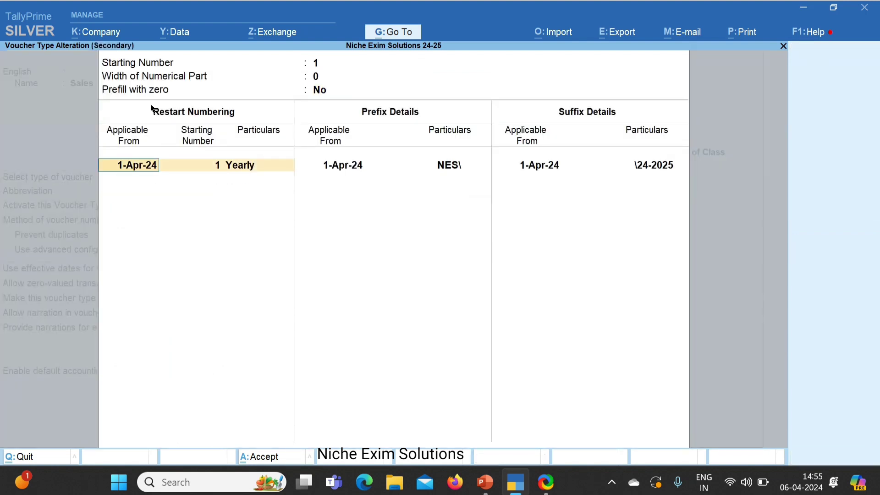
{"action": "key", "text": "Return"}
{"action": "type", "text": "101"}
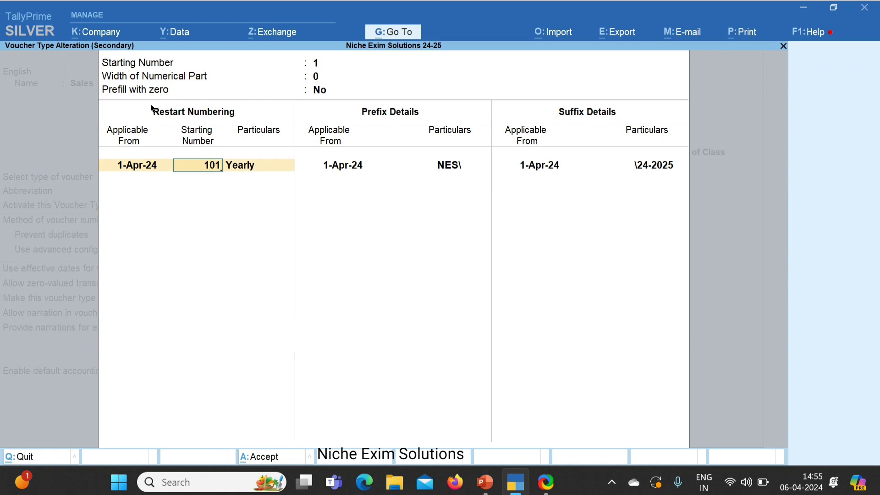
{"action": "key", "text": "Return"}
{"action": "key", "text": "Return"}
{"action": "key", "text": "Return"}
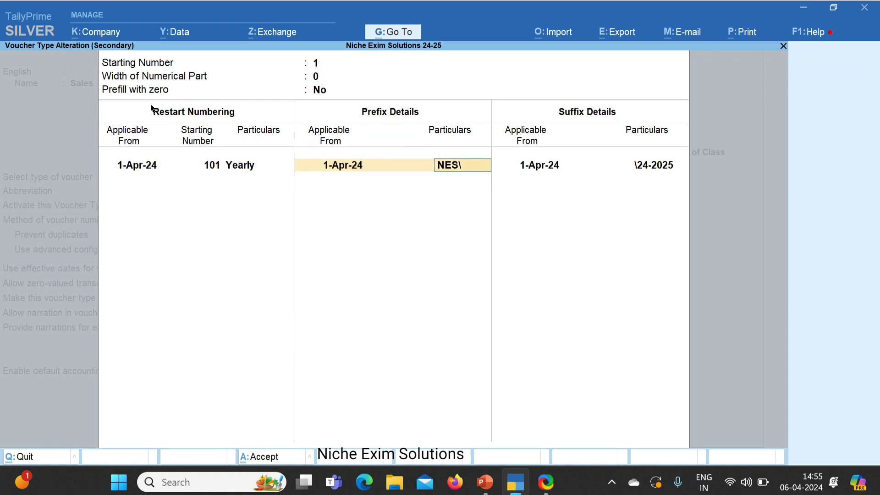
{"action": "key", "text": "BackSpace"}
{"action": "key", "text": "BackSpace"}
{"action": "key", "text": "Return"}
{"action": "key", "text": "BackSpace"}
{"action": "key", "text": "Return"}
{"action": "key", "text": "Return"}
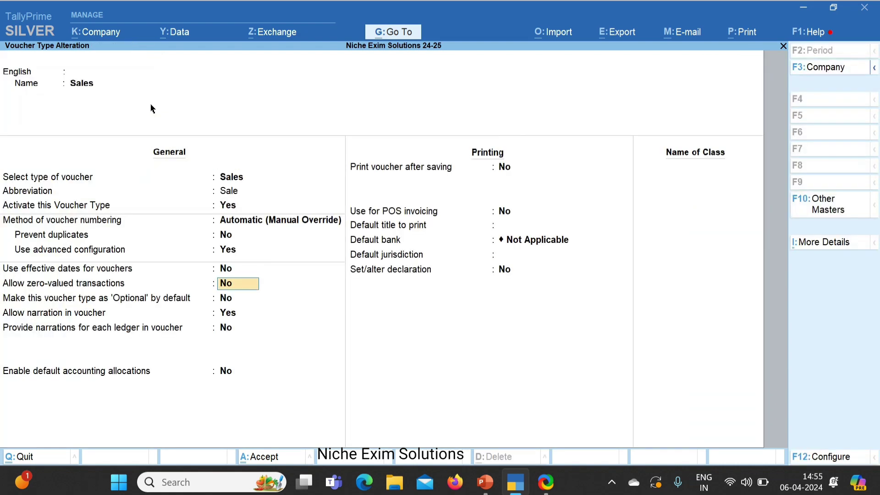
{"action": "key", "text": "ctrl+a"}
Step: Confirm a new Sales voucher starts at 101, then quit it without saving
{"action": "key", "text": "Escape"}
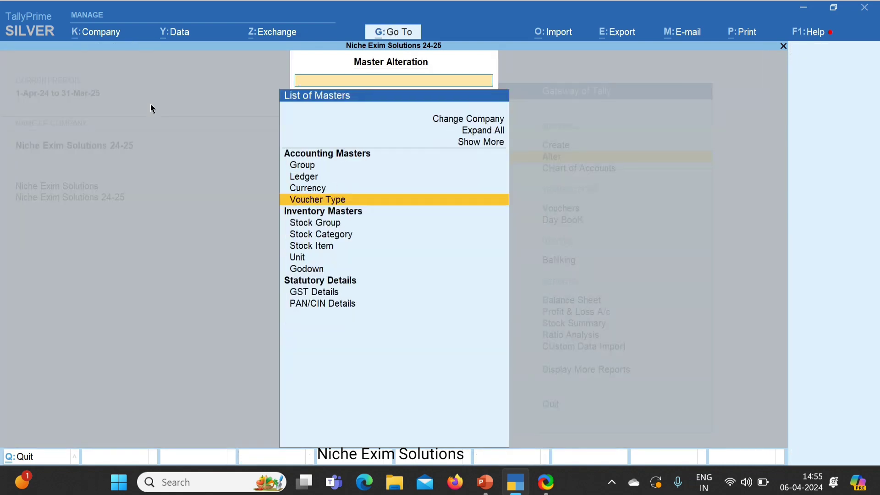
{"action": "key", "text": "Escape"}
{"action": "key", "text": "v"}
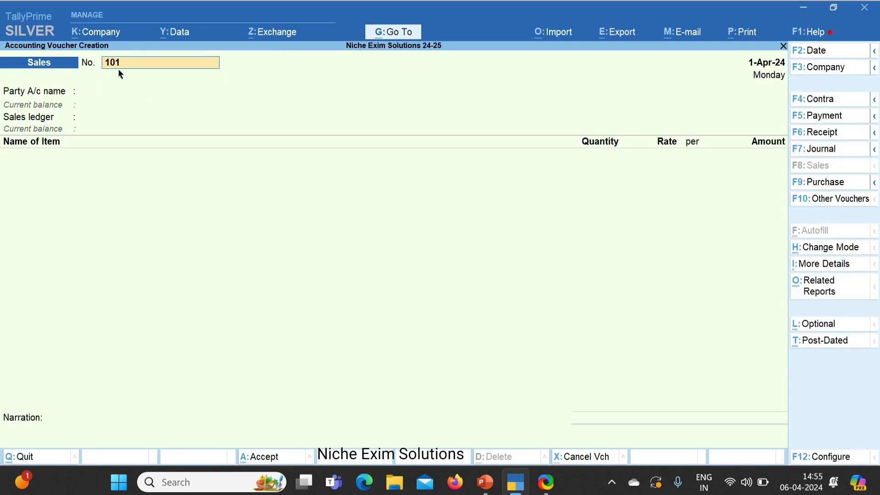
{"action": "key", "text": "BackSpace"}
{"action": "key", "text": "Escape"}
{"action": "key", "text": "y"}
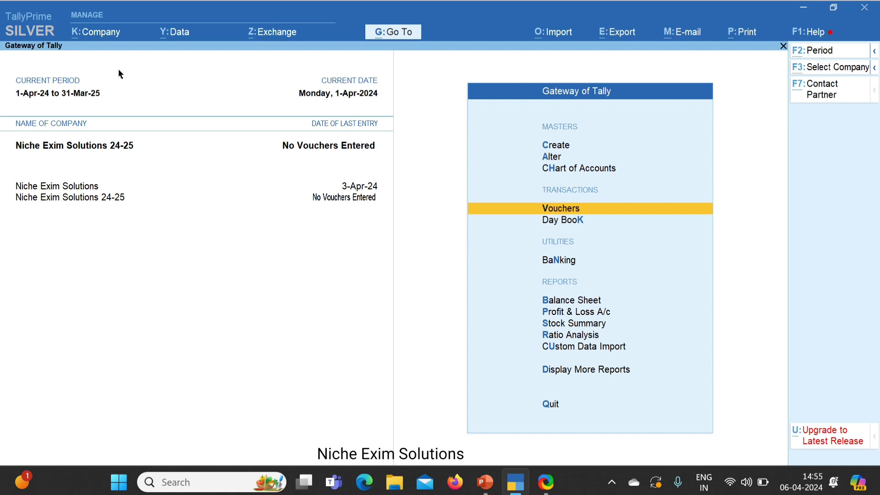
{"action": "key", "text": "alt+F3"}
Step: Shut Niche Exim Solutions 24-25, leaving only Niche Exim Solutions loaded
{"action": "key", "text": "y"}
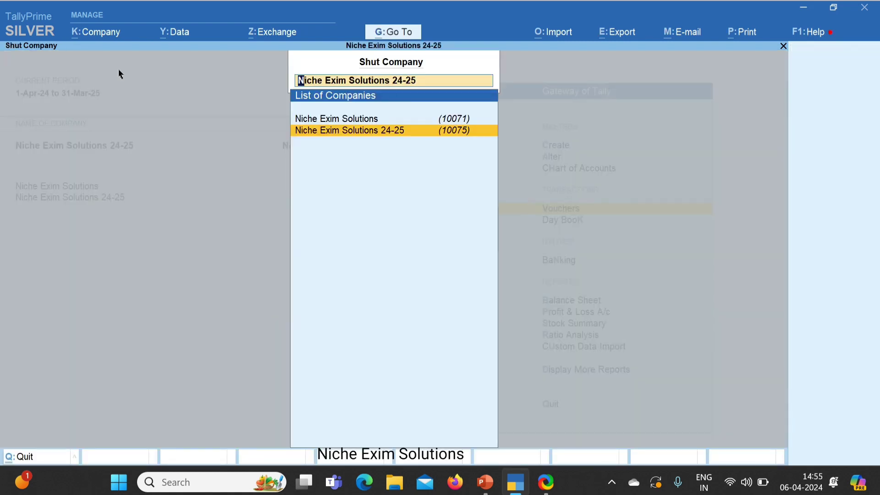
{"action": "key", "text": "Return"}
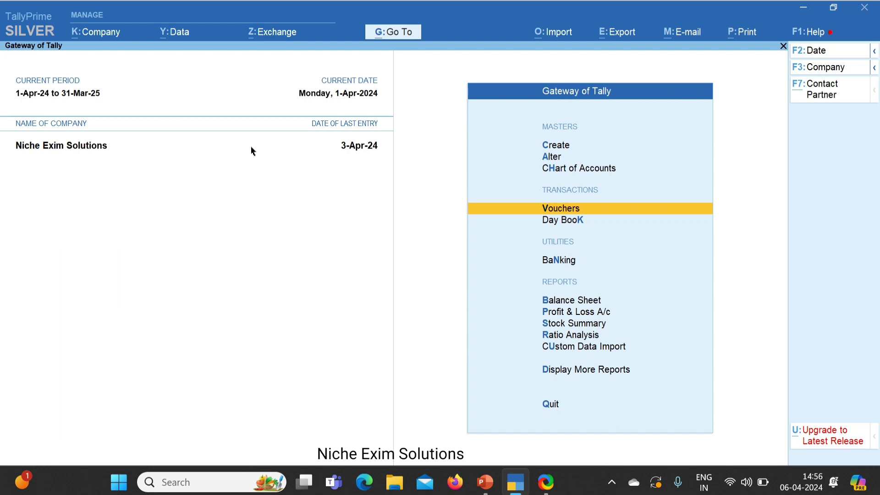
Step: Verify Niche Exim Solutions' data and close the No Error(s) Found report
{"action": "left_click", "coordinate": [173, 34]}
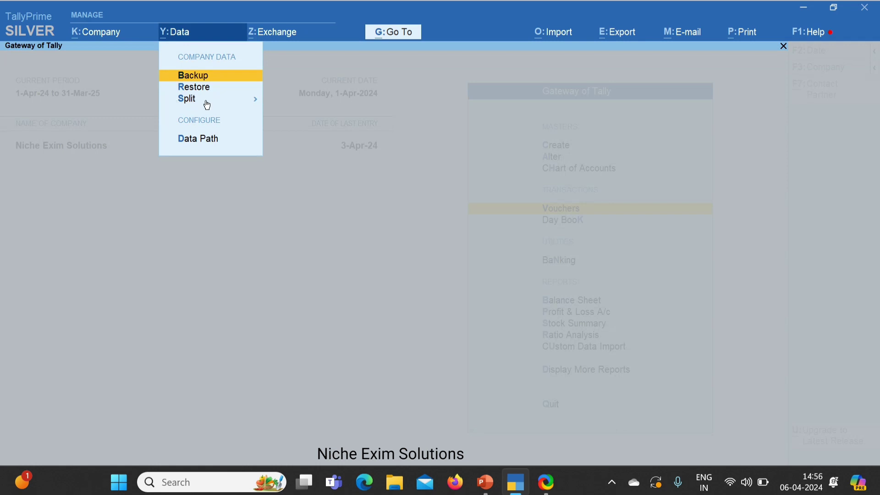
{"action": "key", "text": "Down"}
{"action": "key", "text": "Down"}
{"action": "key", "text": "Return"}
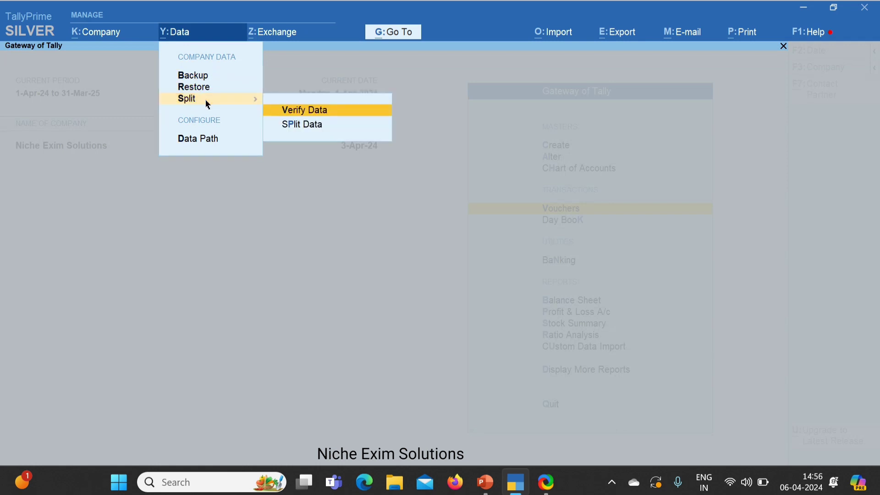
{"action": "key", "text": "Down"}
{"action": "key", "text": "Up"}
{"action": "key", "text": "Down"}
{"action": "key", "text": "Up"}
{"action": "key", "text": "Down"}
{"action": "key", "text": "Up"}
{"action": "key", "text": "Return"}
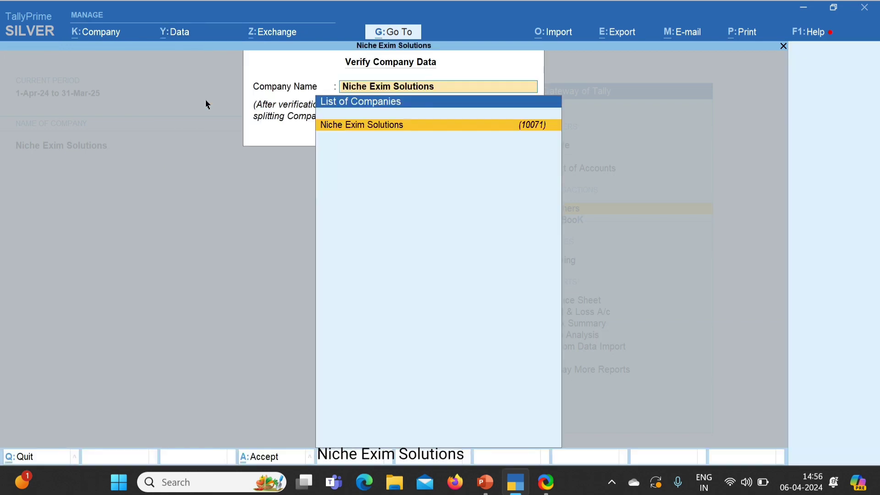
{"action": "key", "text": "Return"}
{"action": "key", "text": "Return"}
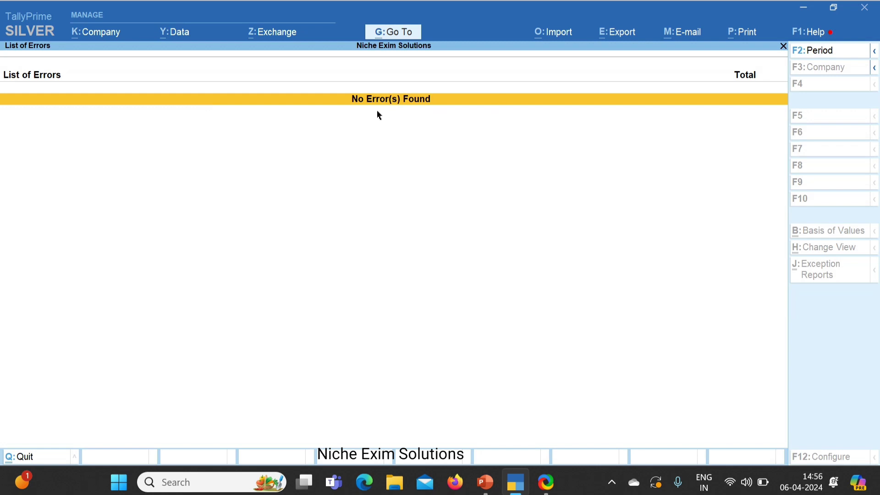
{"action": "key", "text": "Escape"}
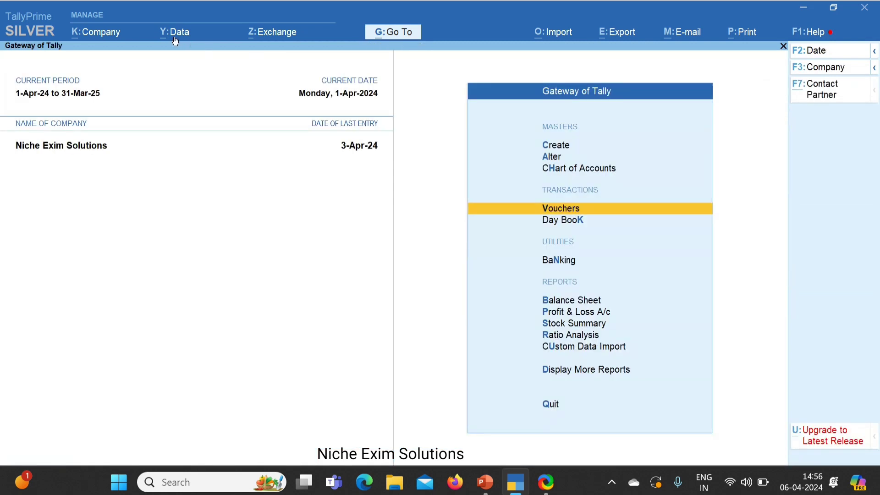
Step: Split Niche Exim Solutions from 1-Apr-24, confirm the split, and select Niche Exim Solutions
{"action": "left_click", "coordinate": [170, 40]}
{"action": "key", "text": "Down"}
{"action": "key", "text": "Down"}
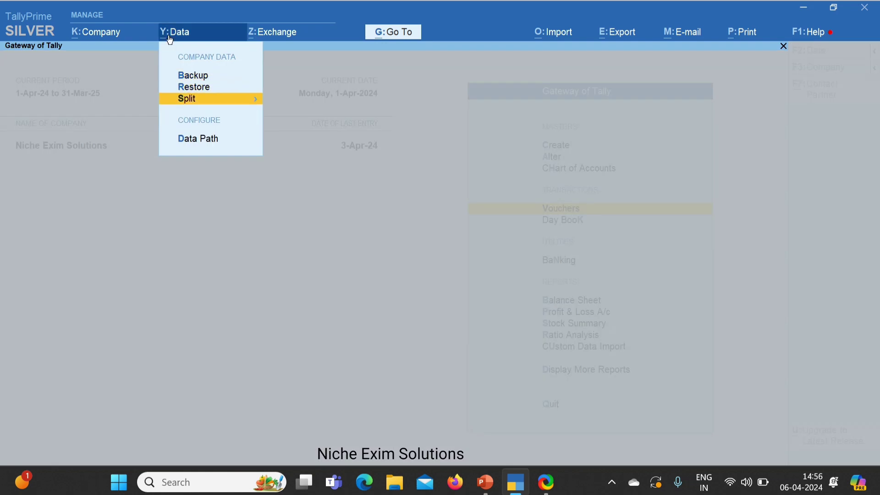
{"action": "key", "text": "Return"}
{"action": "key", "text": "Down"}
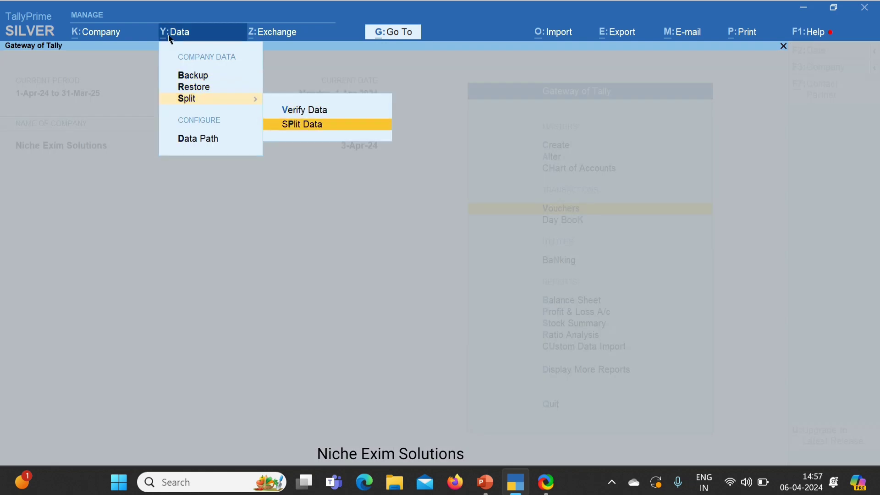
{"action": "key", "text": "Return"}
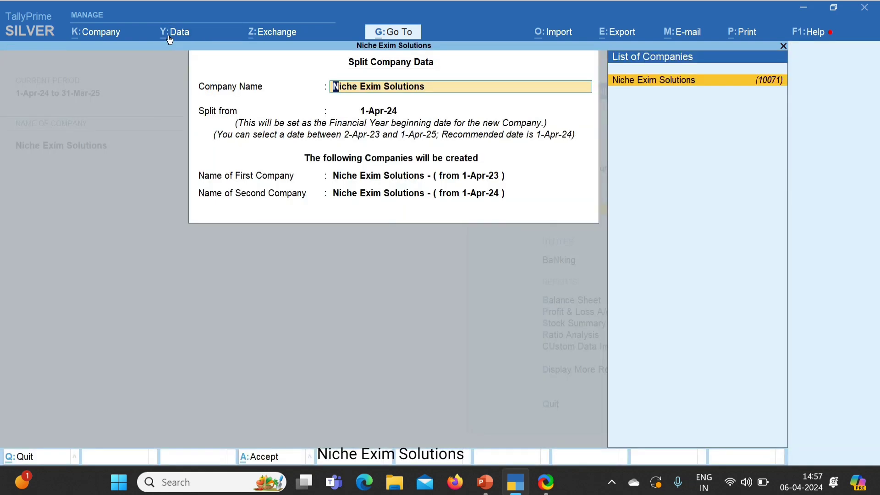
{"action": "key", "text": "Return"}
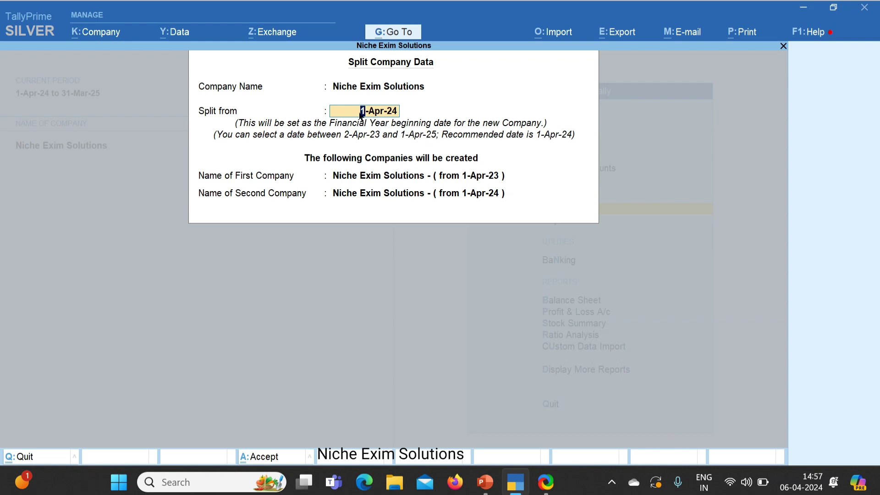
{"action": "key", "text": "Return"}
{"action": "key", "text": "Return"}
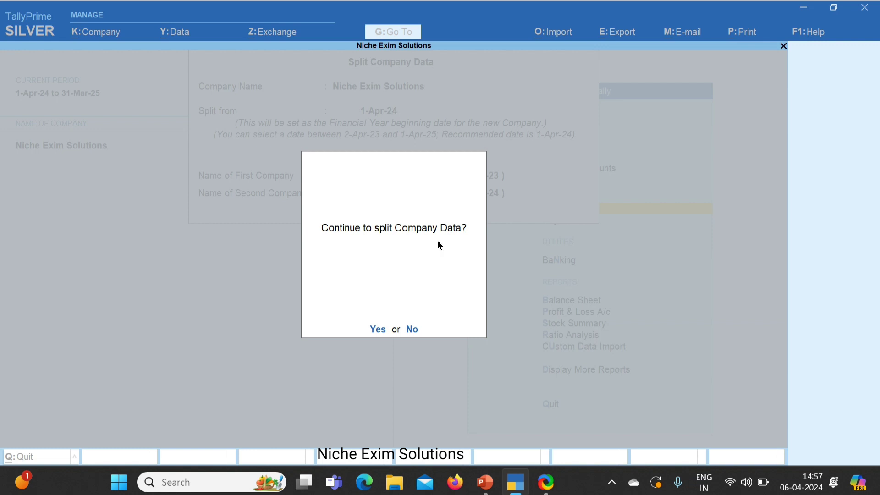
{"action": "key", "text": "Return"}
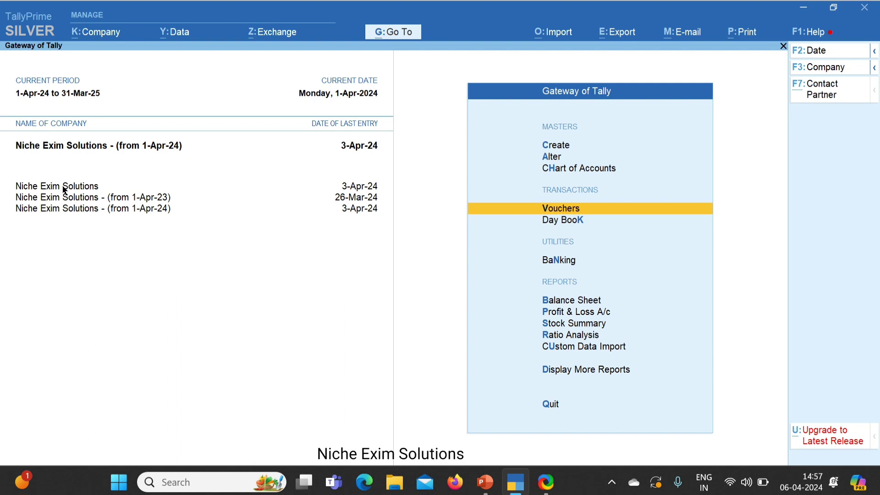
{"action": "left_click", "coordinate": [64, 190]}
Step: Shut the original Niche Exim Solutions and the (from 1-Apr-23) company
{"action": "key", "text": "alt+F3"}
{"action": "key", "text": "y"}
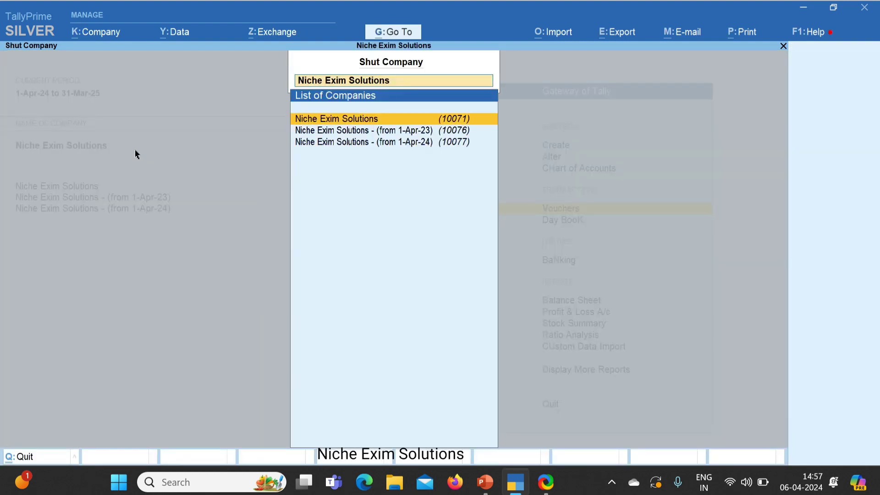
{"action": "key", "text": "Return"}
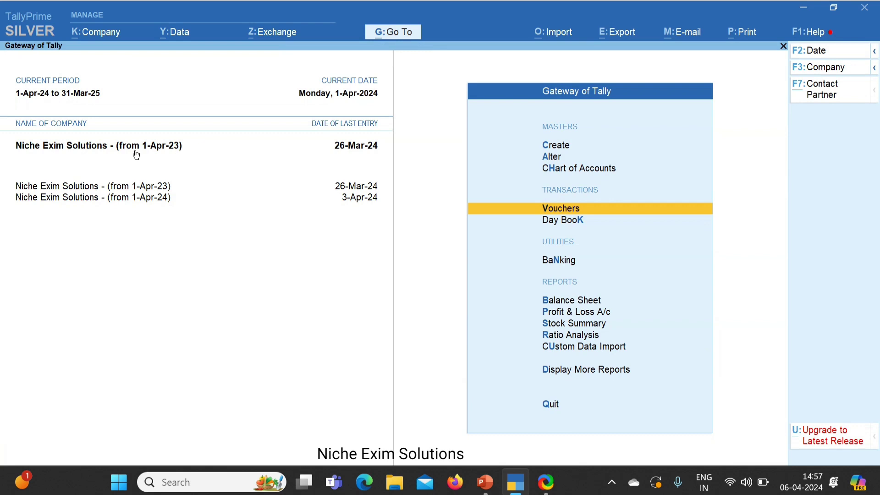
{"action": "key", "text": "alt+F3"}
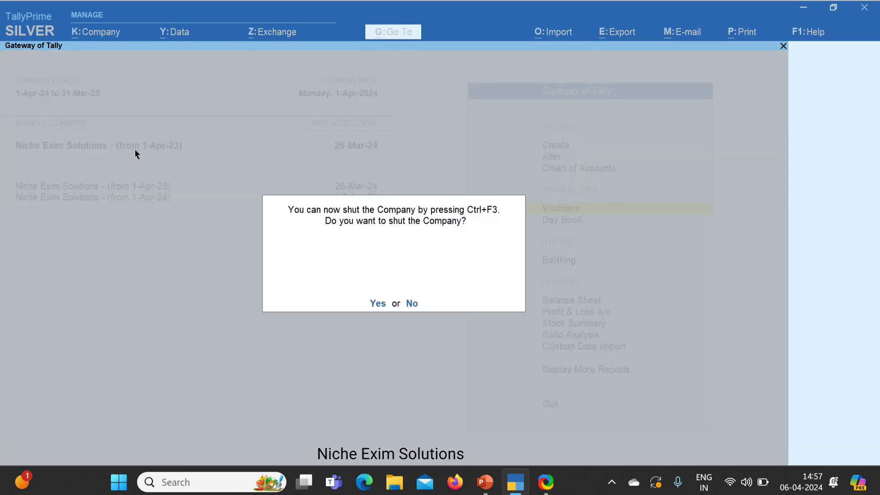
{"action": "key", "text": "n"}
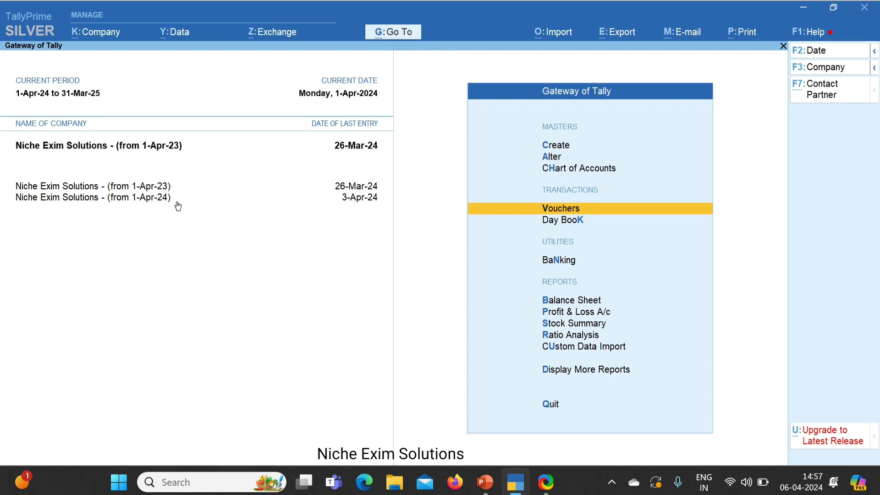
{"action": "key", "text": "alt+F3"}
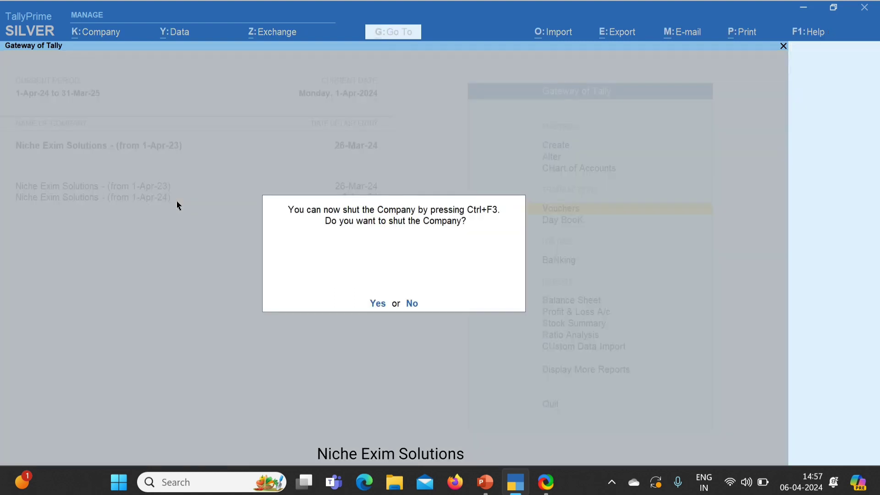
{"action": "key", "text": "y"}
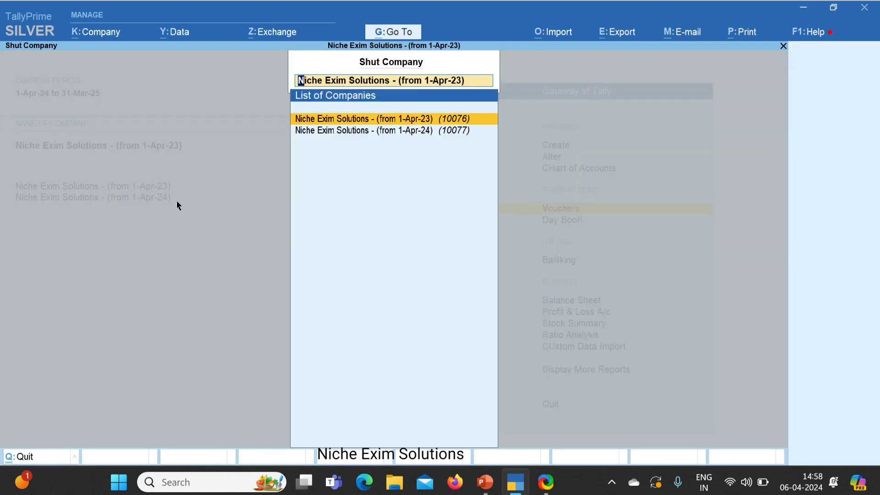
{"action": "key", "text": "Return"}
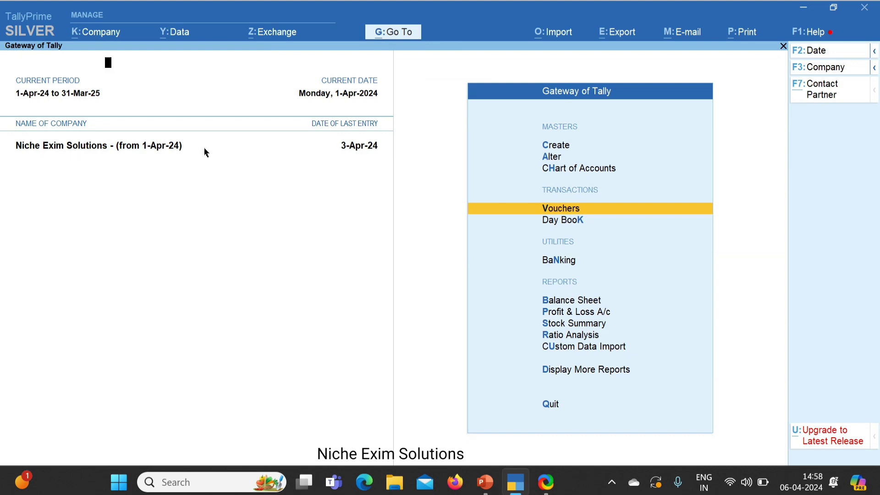
Step: Check an empty Sales voucher and the ledger list in the 1-Apr-24 company
{"action": "key", "text": "Return"}
{"action": "key", "text": "Escape"}
{"action": "key", "text": "y"}
{"action": "key", "text": "Up"}
{"action": "key", "text": "Up"}
{"action": "key", "text": "Return"}
{"action": "key", "text": "Down"}
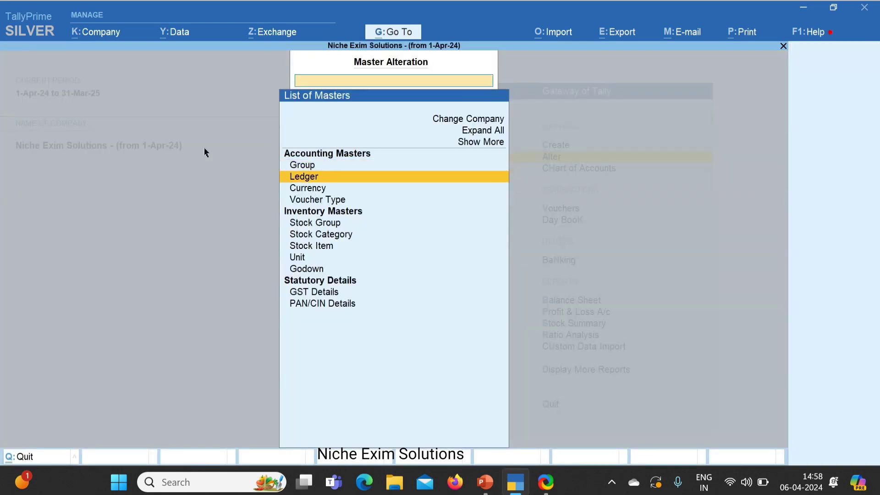
{"action": "key", "text": "Return"}
{"action": "key", "text": "Down"}
{"action": "key", "text": "Escape"}
{"action": "key", "text": "Escape"}
{"action": "key", "text": "Escape"}
{"action": "key", "text": "Escape"}
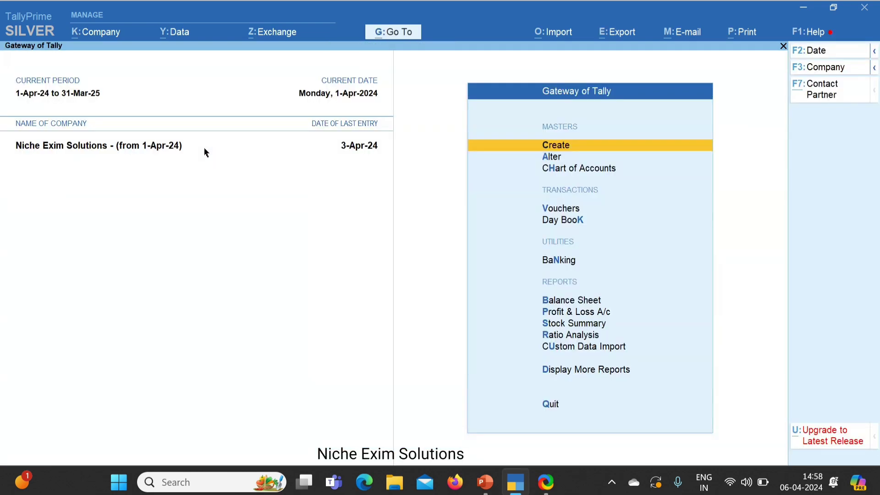